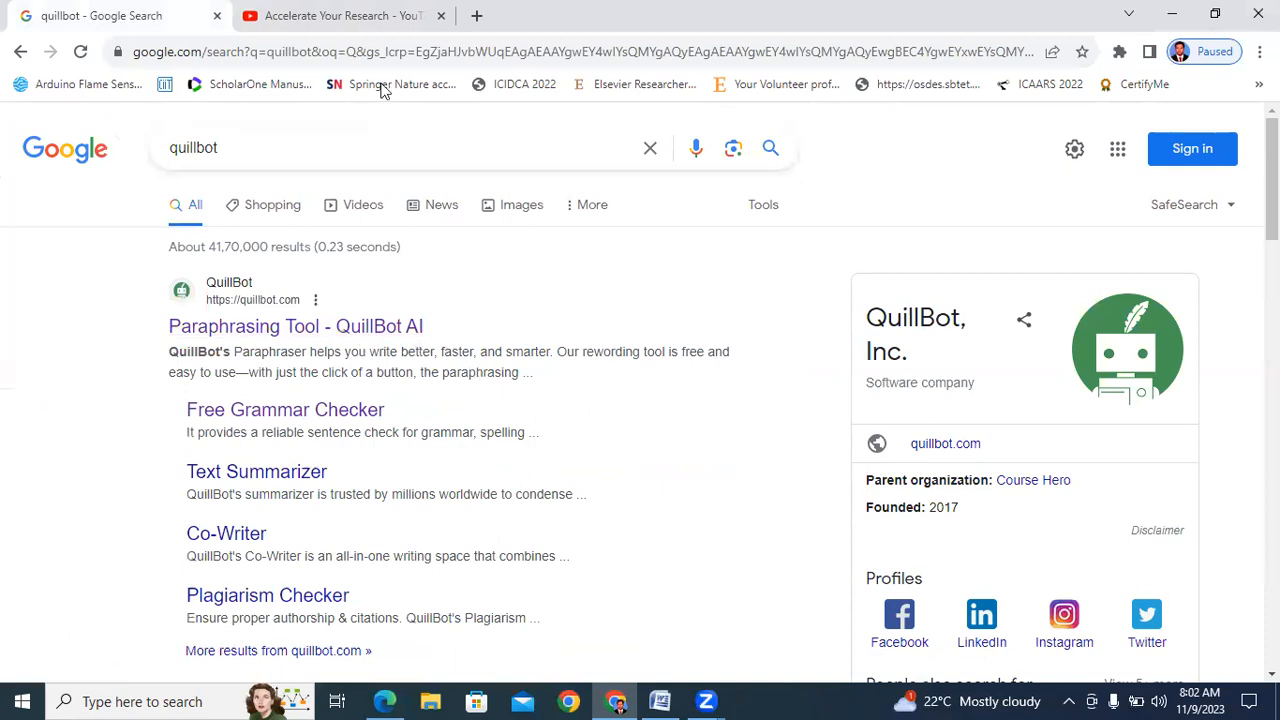
Close the YouTube tab and look over the search results for quillbot.
{"action": "left_click", "coordinate": [441, 20]}
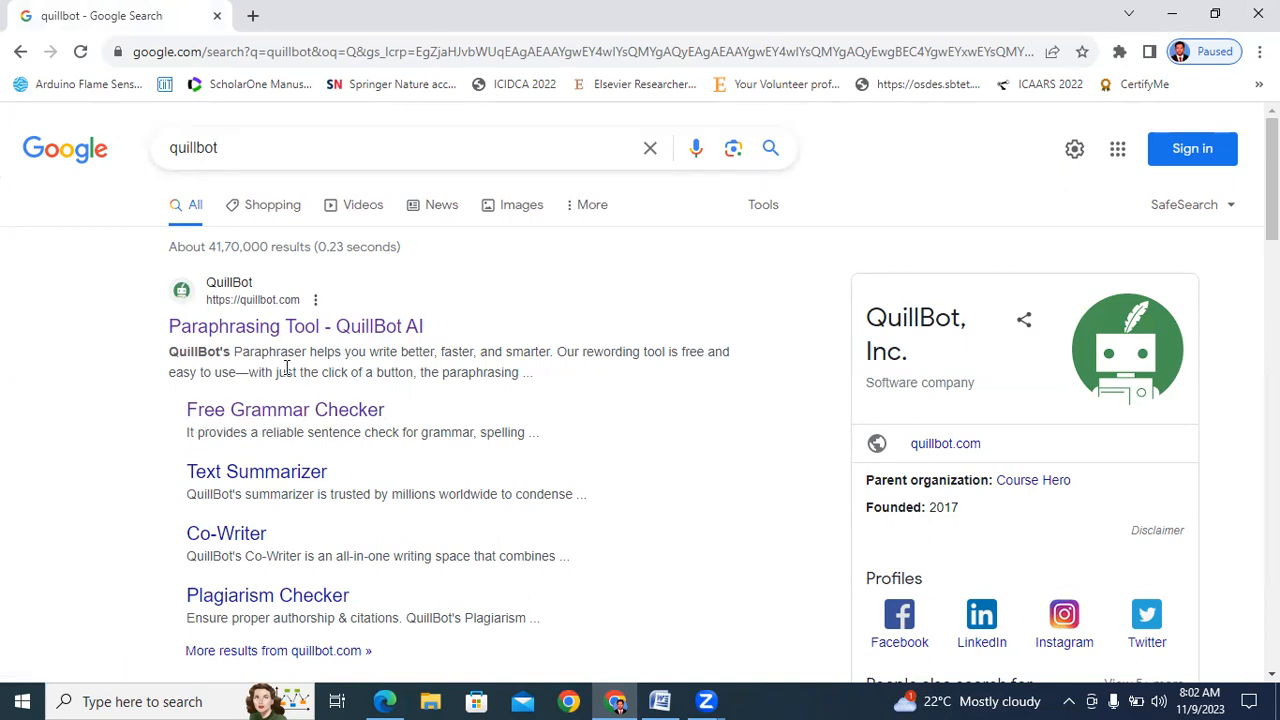
{"action": "scroll", "coordinate": [337, 435], "scroll_direction": "down", "scroll_amount": 3}
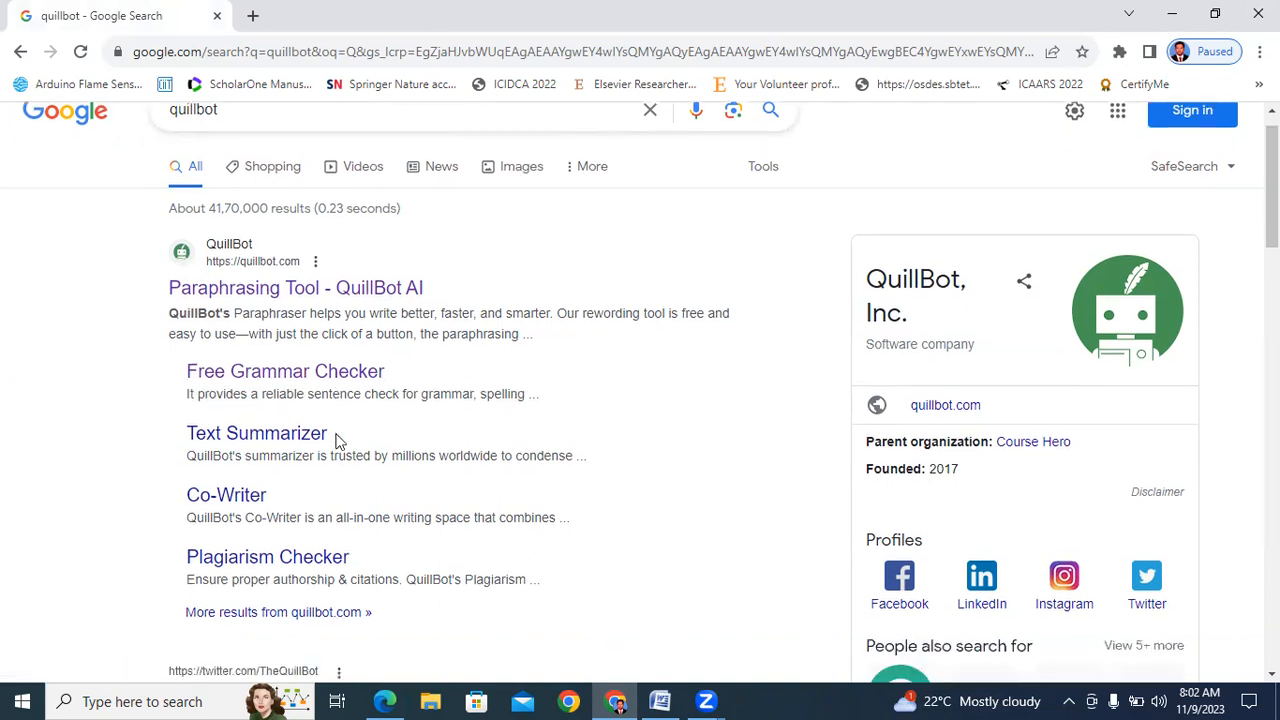
{"action": "scroll", "coordinate": [406, 423], "scroll_direction": "up", "scroll_amount": 3}
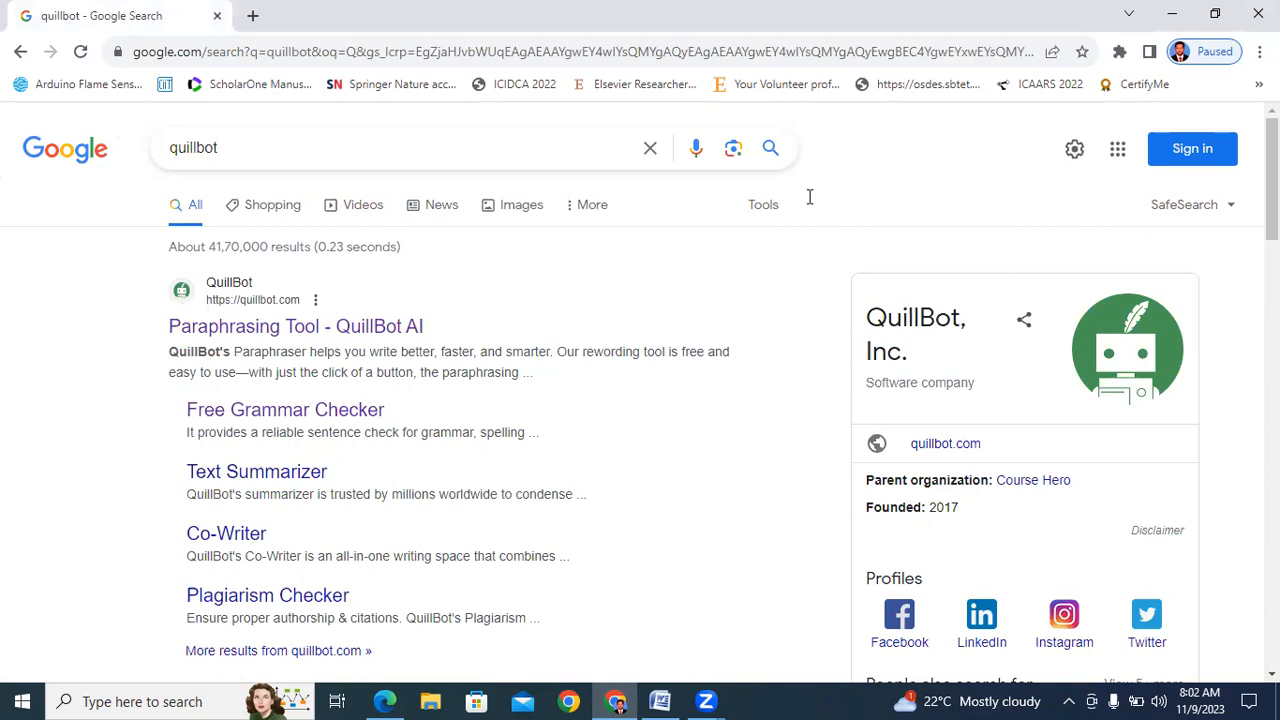
Switch to the PAVAN PAPER document in Word and copy the abstract text that follows the "Abstract:" label.
{"action": "key", "text": "alt+Tab"}
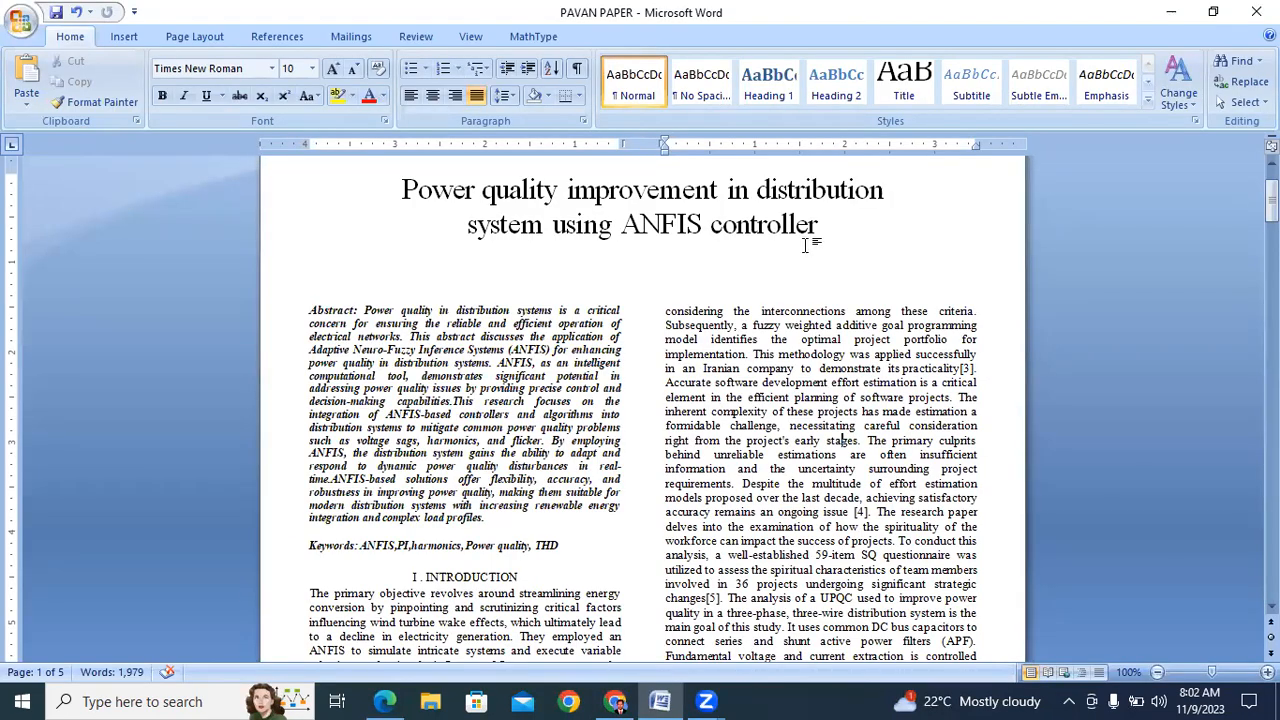
{"action": "scroll", "coordinate": [505, 453], "scroll_direction": "down", "scroll_amount": 20}
{"action": "scroll", "coordinate": [503, 452], "scroll_direction": "up", "scroll_amount": 20}
{"action": "scroll", "coordinate": [405, 418], "scroll_direction": "up", "scroll_amount": 3}
{"action": "scroll", "coordinate": [382, 404], "scroll_direction": "down", "scroll_amount": 3}
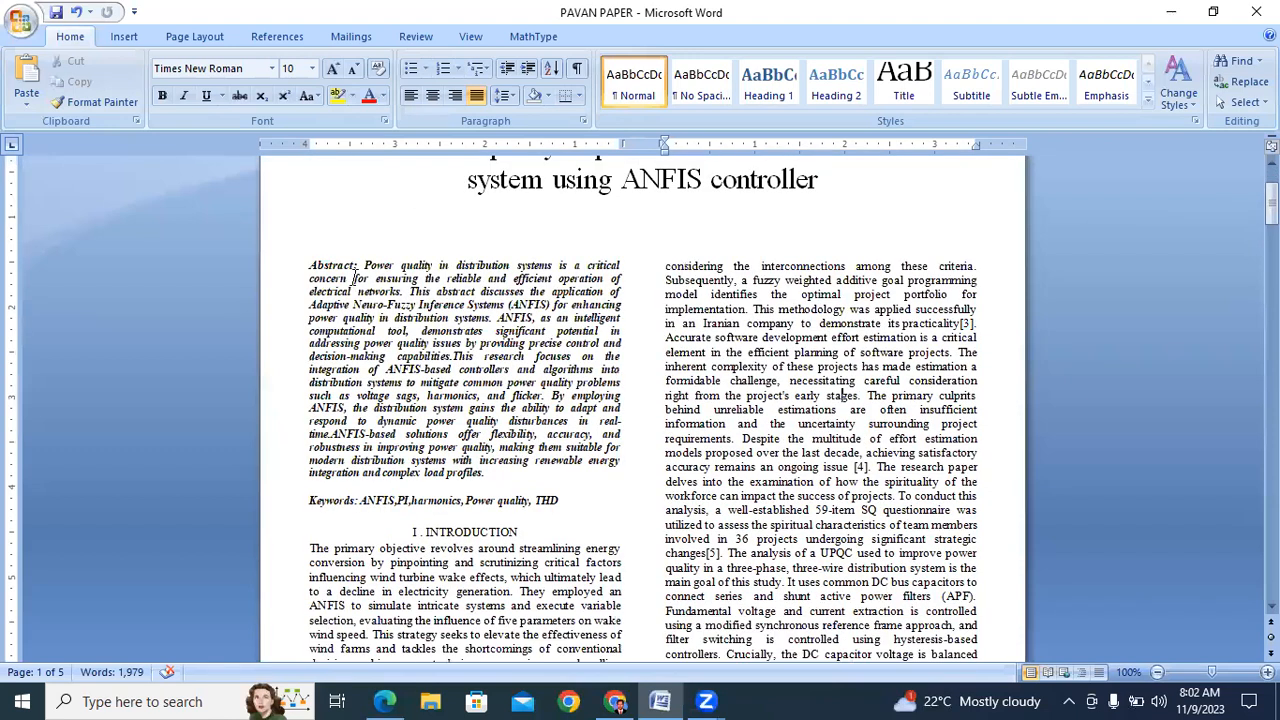
{"action": "left_click_drag", "start_coordinate": [364, 264], "coordinate": [484, 474]}
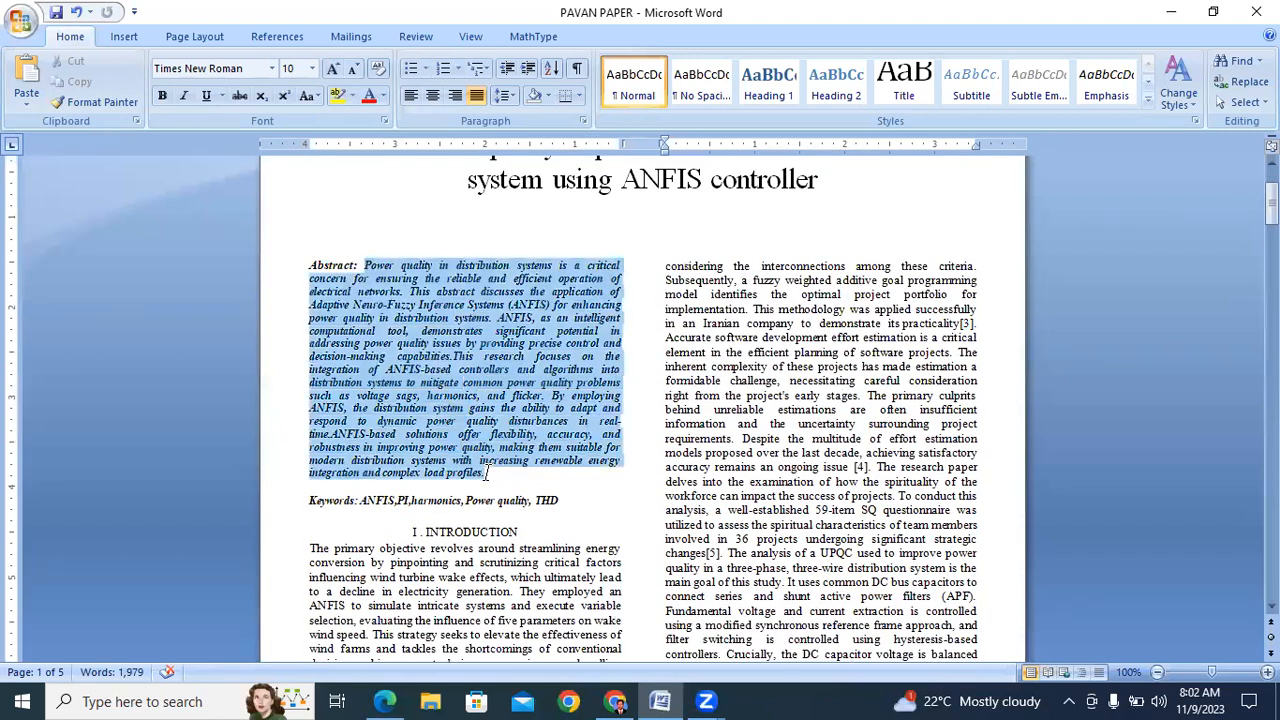
{"action": "right_click", "coordinate": [437, 358]}
{"action": "left_click", "coordinate": [487, 392]}
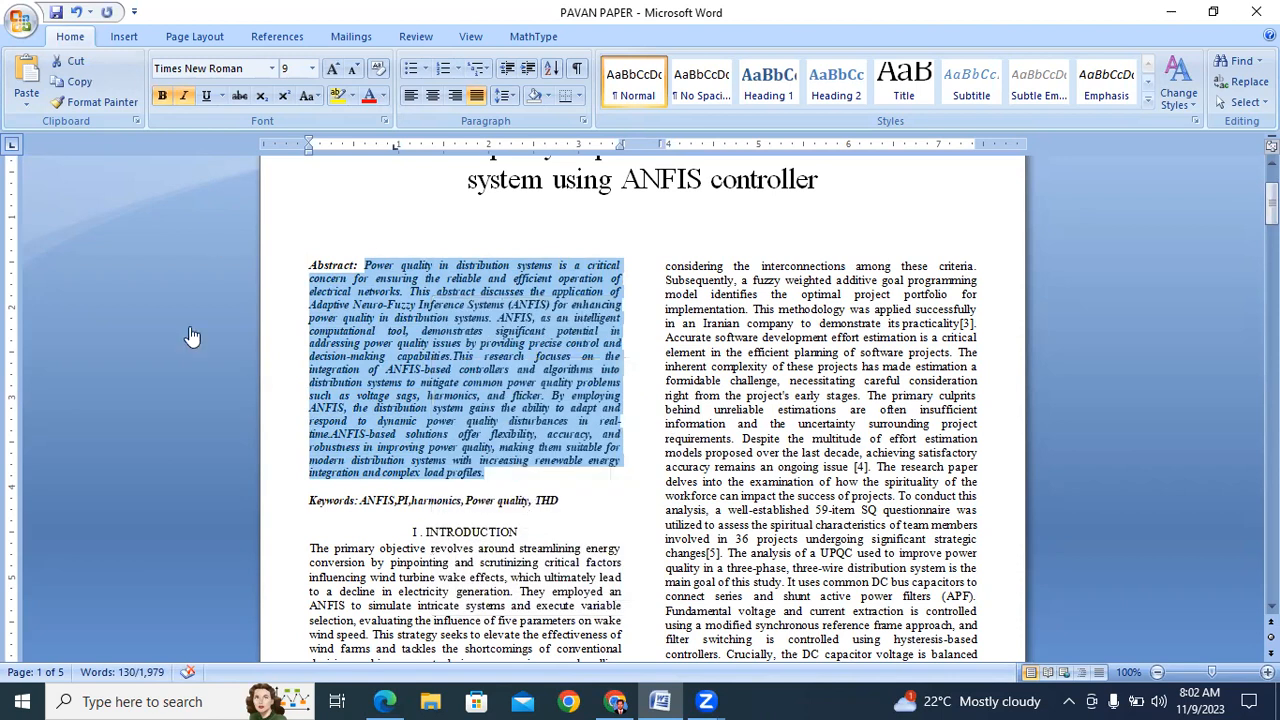
Switch to Chrome, open QuillBot's Grammar Checker from the search result and paste the abstract into it.
{"action": "key", "text": "alt+Tab"}
{"action": "left_click", "coordinate": [267, 333]}
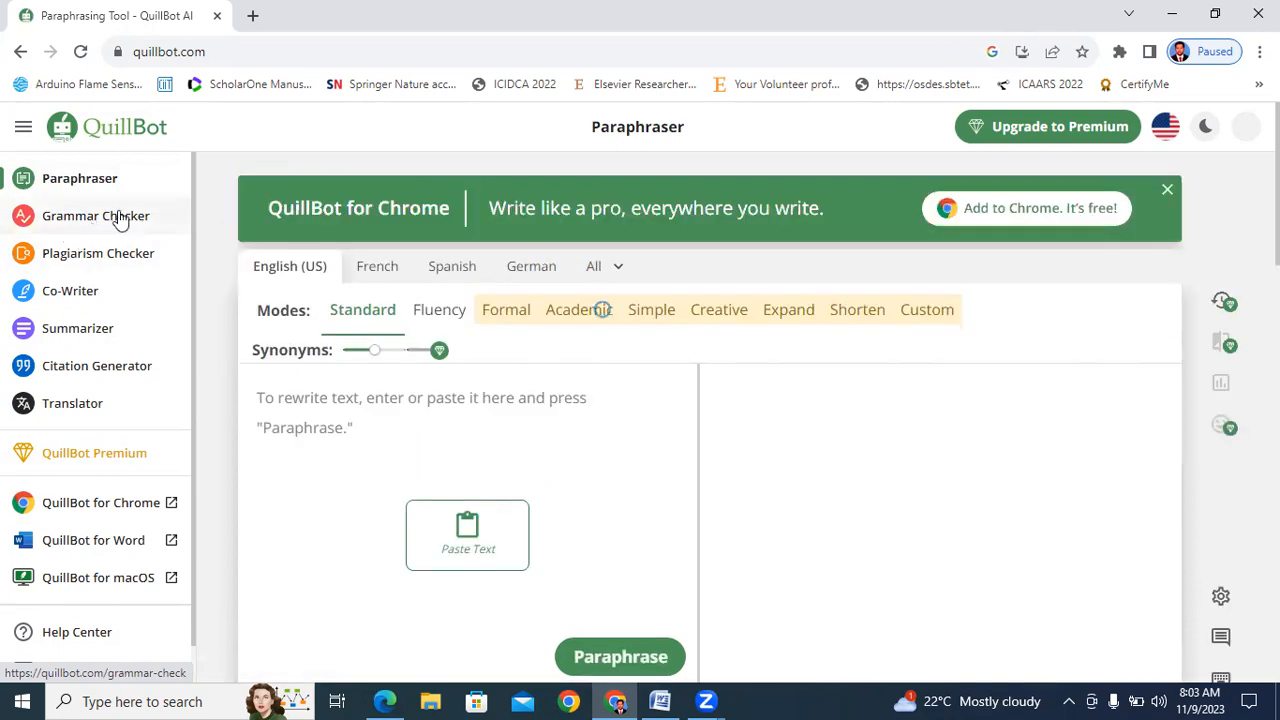
{"action": "left_click", "coordinate": [118, 218]}
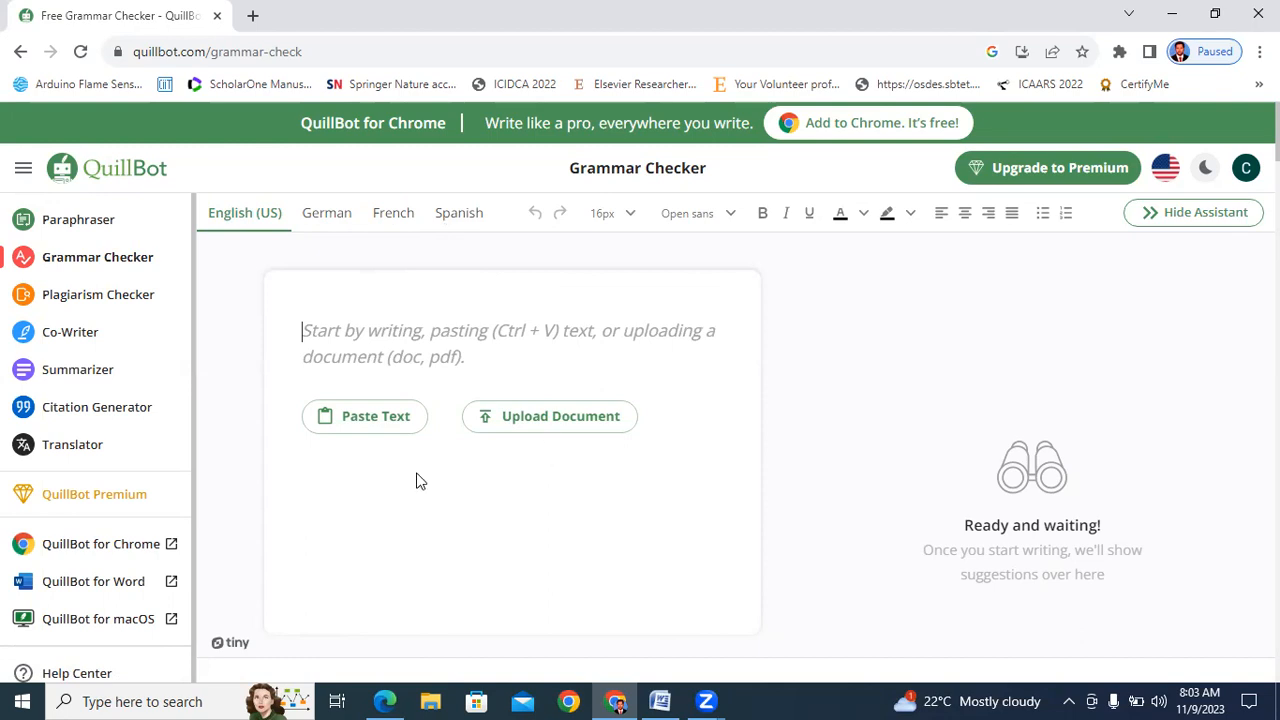
{"action": "key", "text": "ctrl+v"}
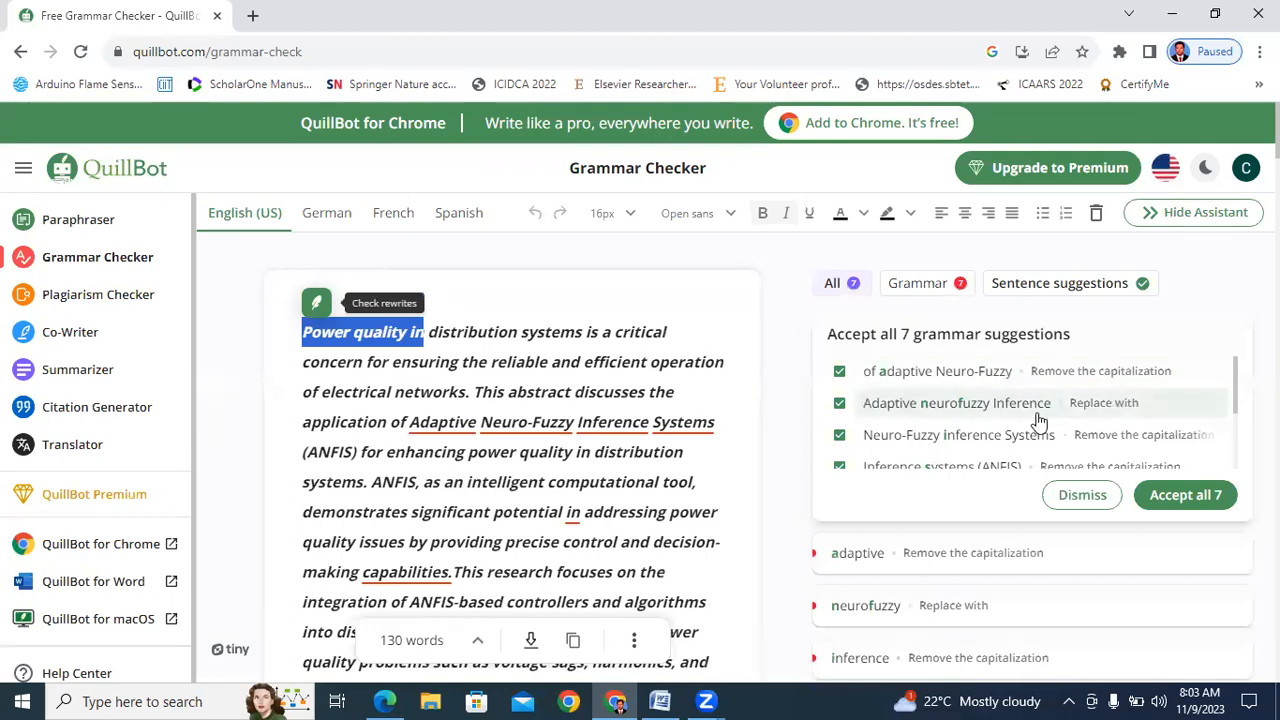
Review the suggestions for the abstract, accept all 7 grammar corrections and look through the corrected text.
{"action": "scroll", "coordinate": [1045, 410], "scroll_direction": "down", "scroll_amount": 5}
{"action": "scroll", "coordinate": [950, 390], "scroll_direction": "up", "scroll_amount": 4}
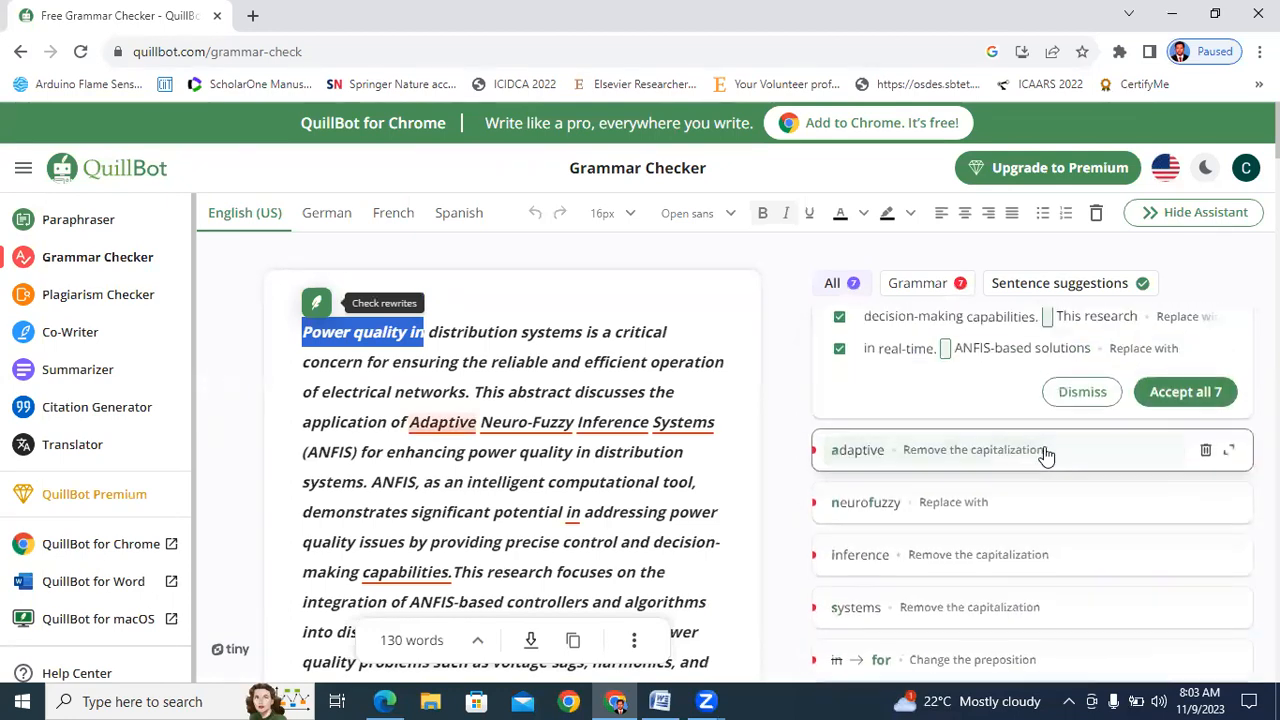
{"action": "left_click", "coordinate": [1198, 505]}
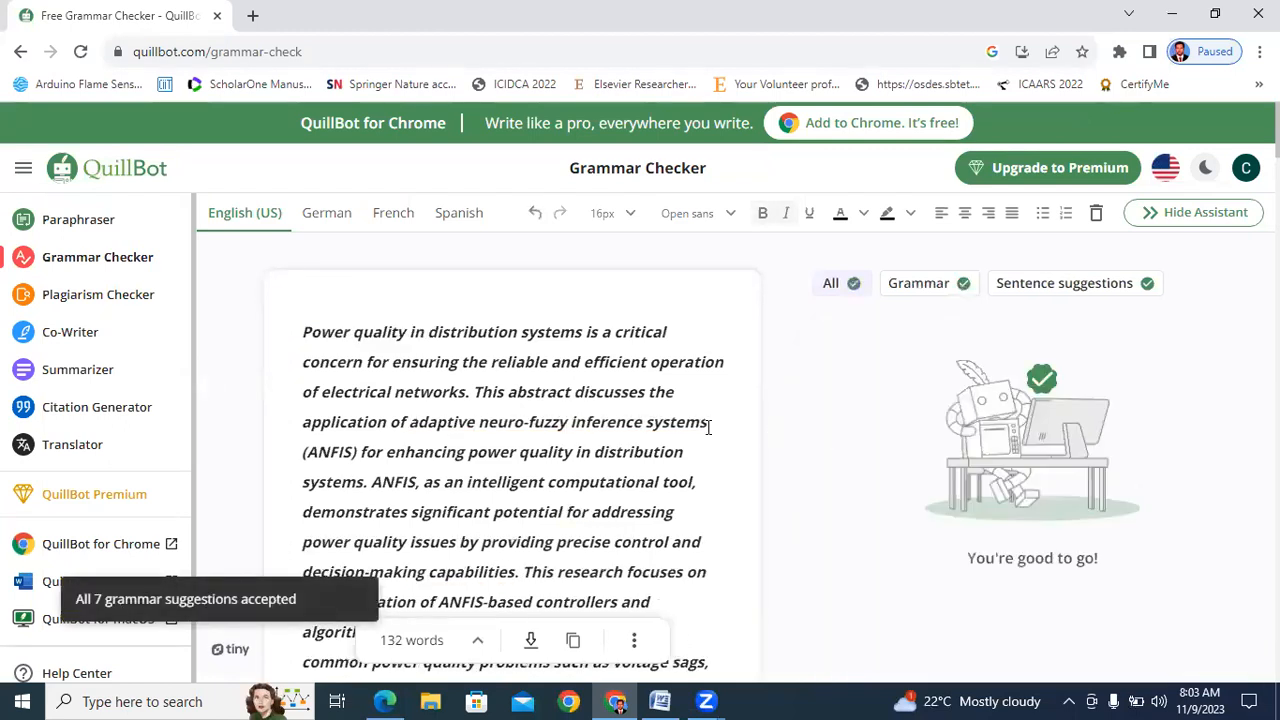
{"action": "scroll", "coordinate": [490, 472], "scroll_direction": "down", "scroll_amount": 5}
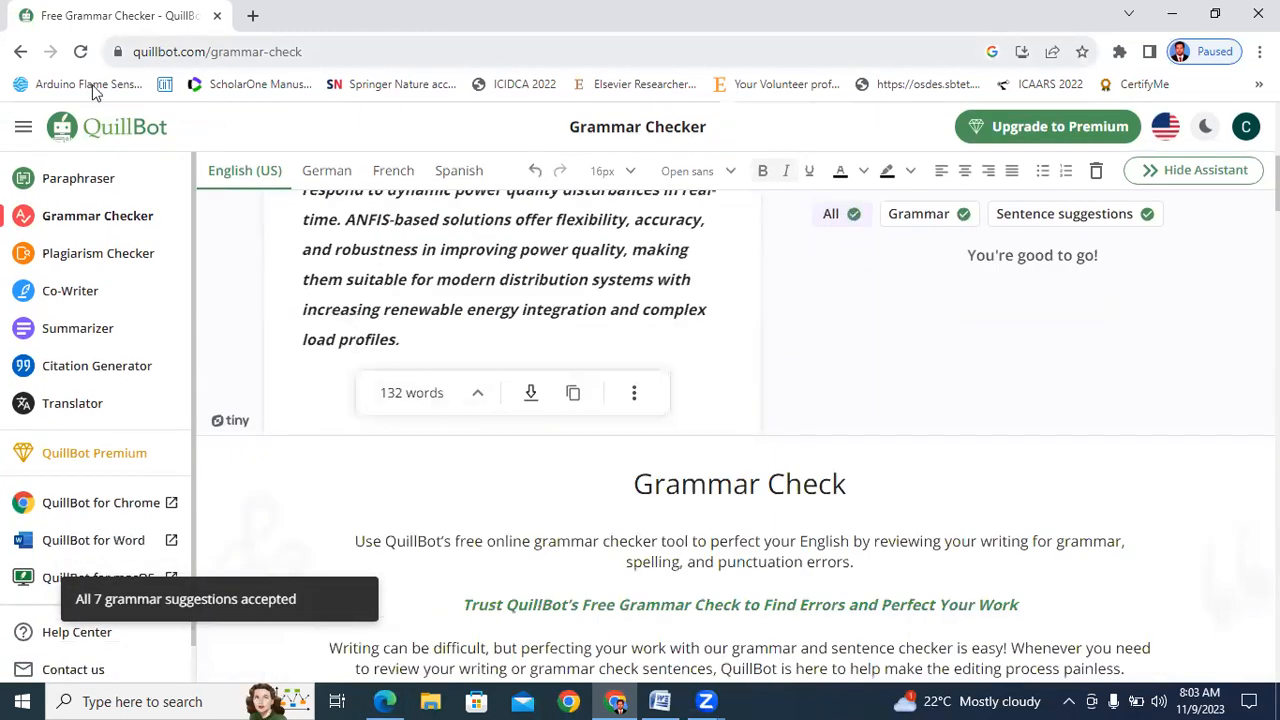
{"action": "scroll", "coordinate": [513, 377], "scroll_direction": "up", "scroll_amount": 5}
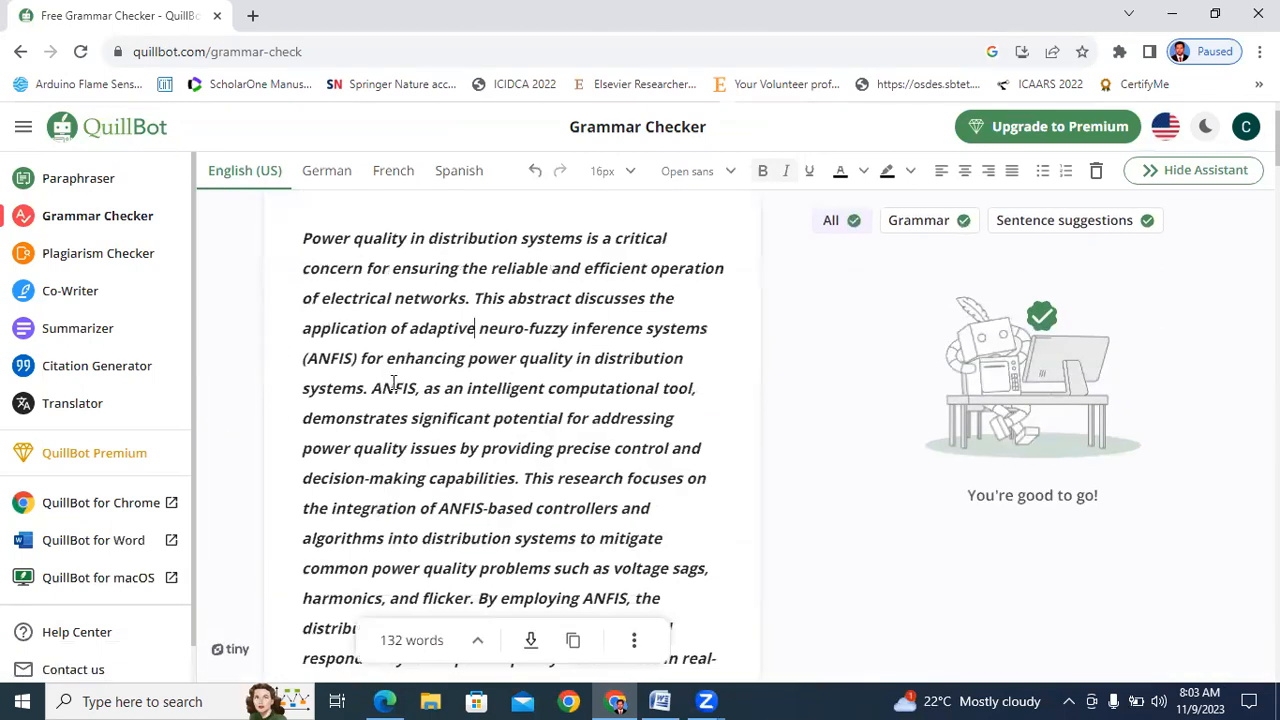
Copy the corrected abstract from the Grammar Checker and paste it over the selected abstract in Word.
{"action": "scroll", "coordinate": [449, 382], "scroll_direction": "down", "scroll_amount": 4}
{"action": "left_click", "coordinate": [574, 490]}
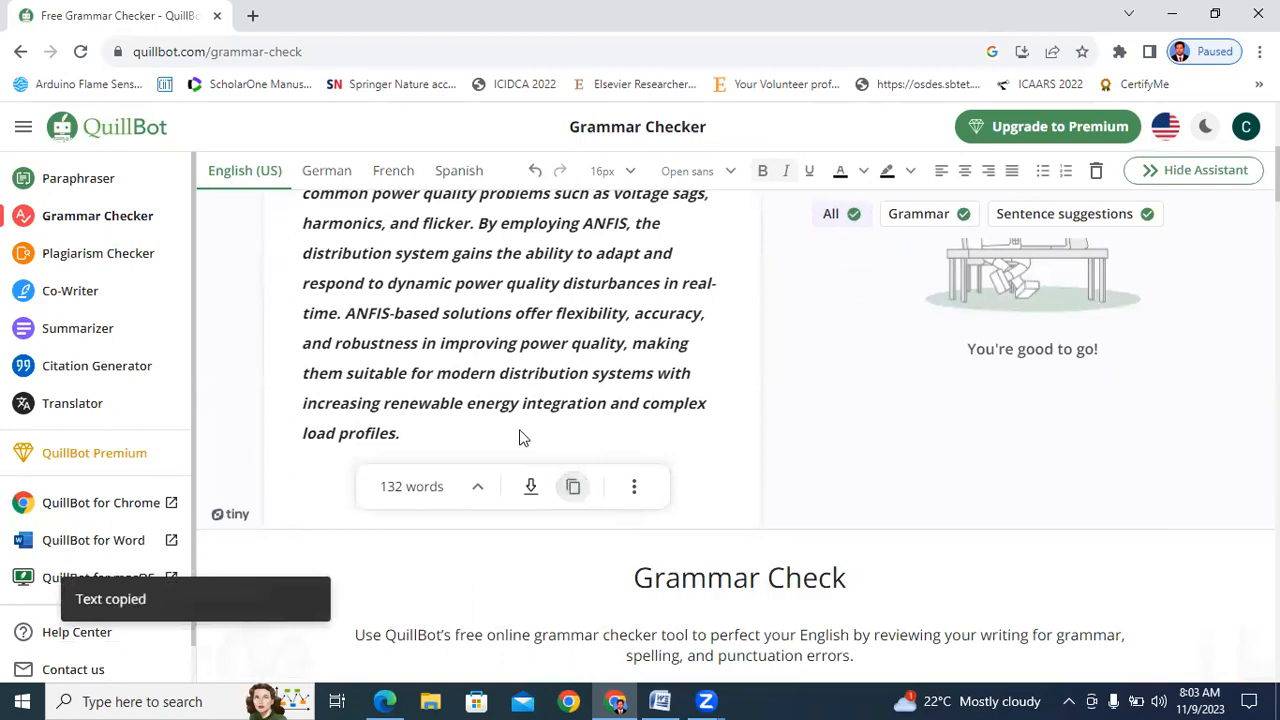
{"action": "key", "text": "alt+Tab"}
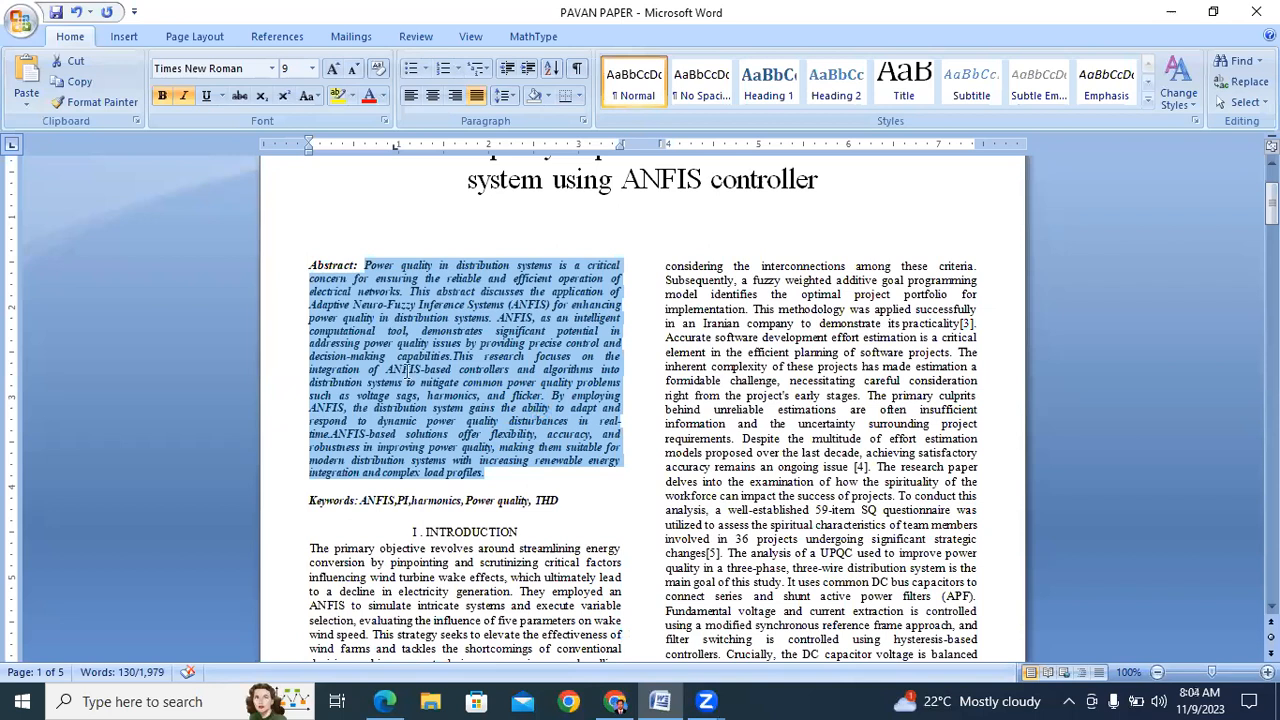
Reload the Grammar Checker in Chrome, and copy the opening Introduction passage up to citation [1] from the Word document.
{"action": "key", "text": "alt+Tab"}
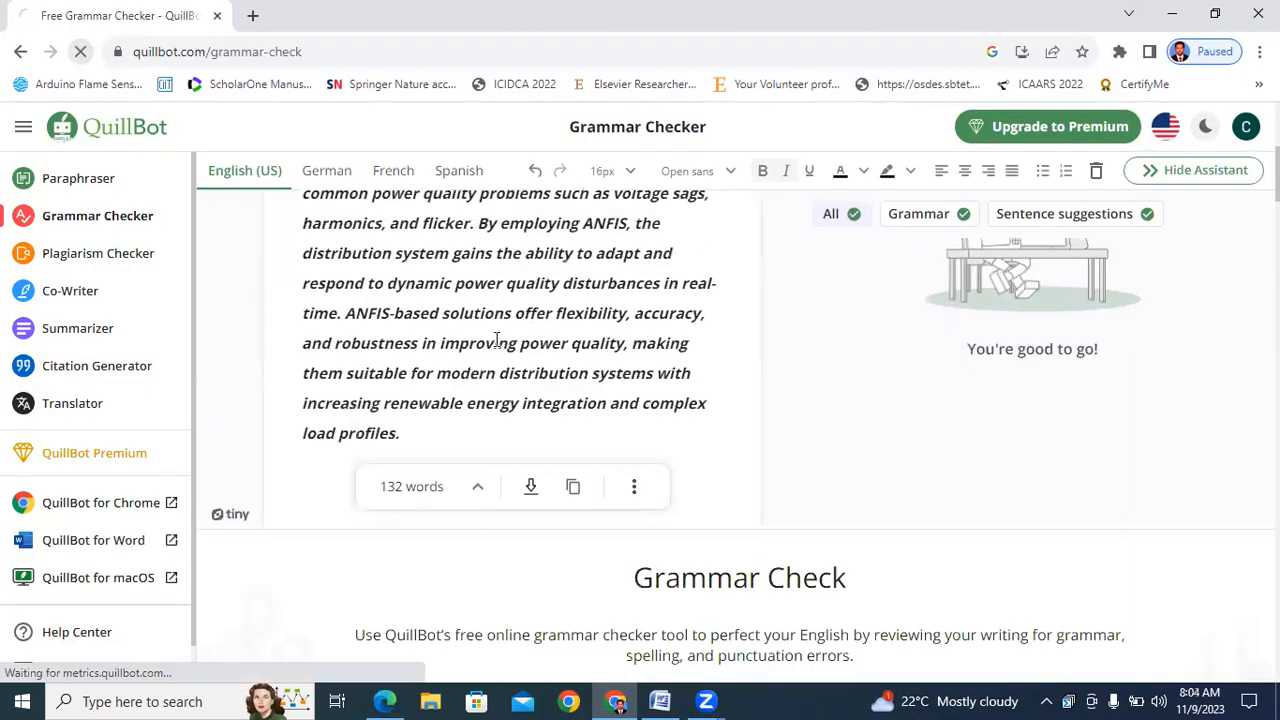
{"action": "scroll", "coordinate": [592, 392], "scroll_direction": "down", "scroll_amount": 4}
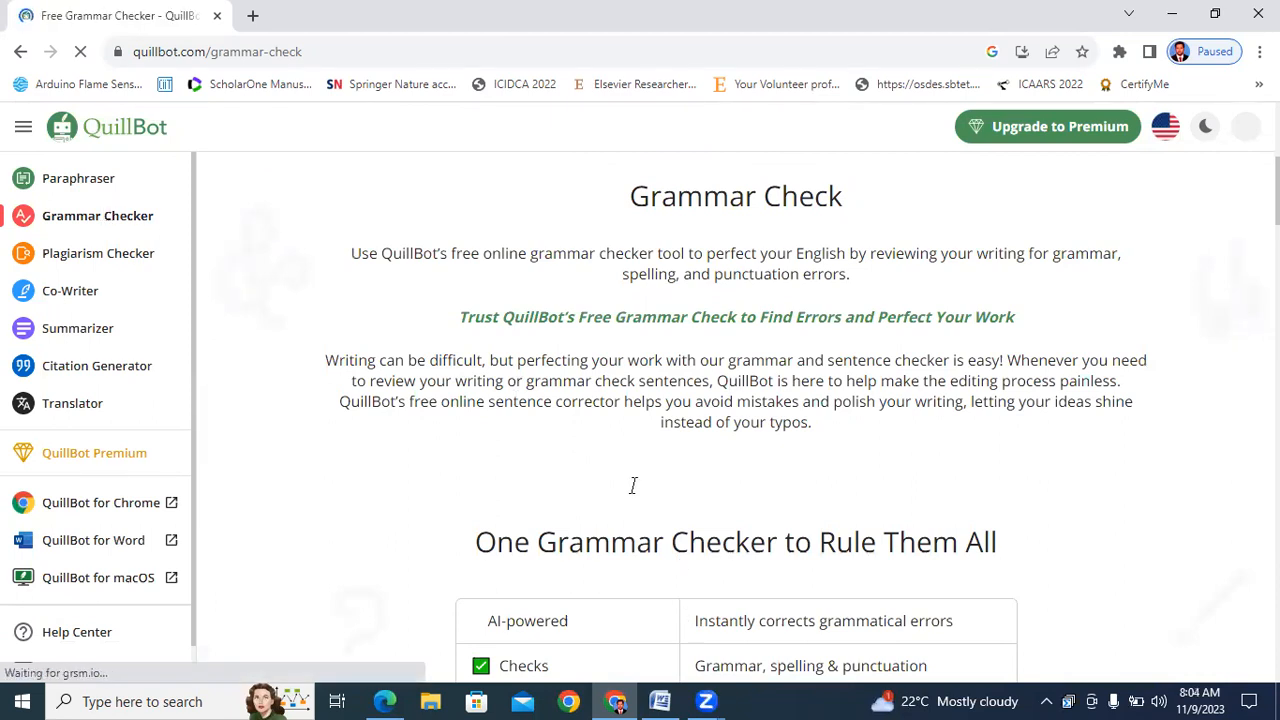
{"action": "key", "text": "alt+Tab"}
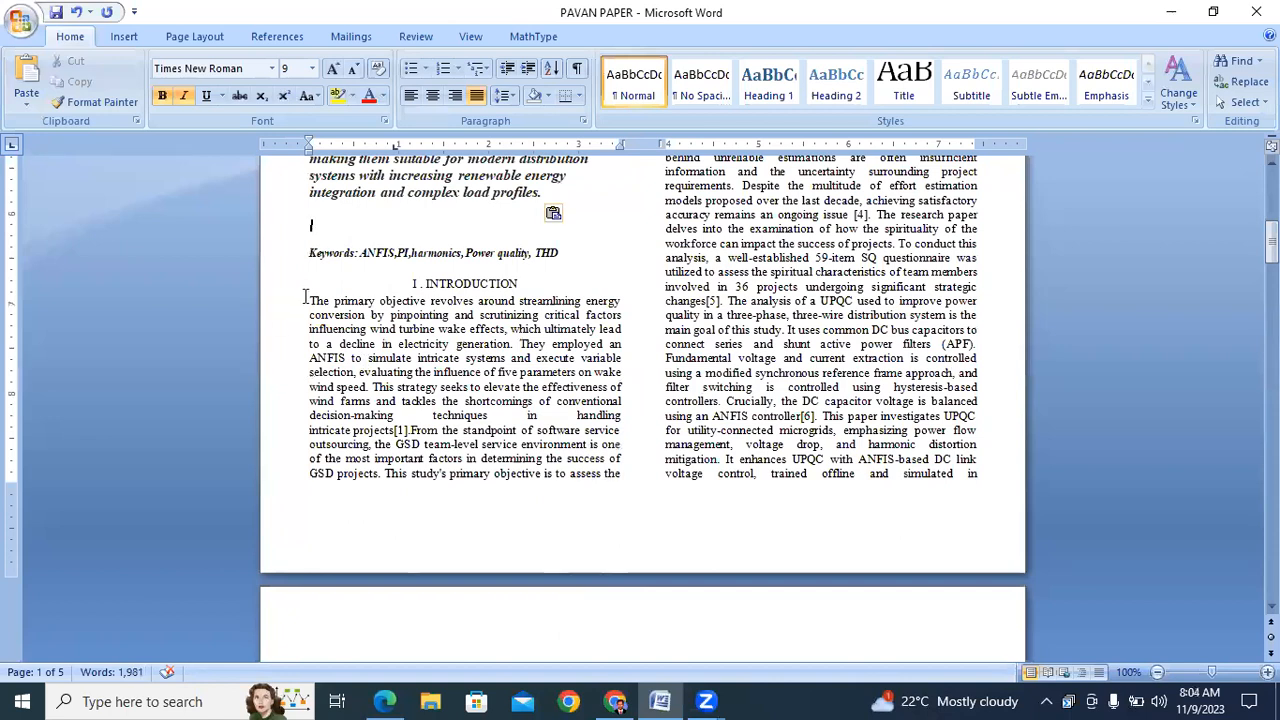
{"action": "left_click_drag", "start_coordinate": [310, 300], "coordinate": [406, 430]}
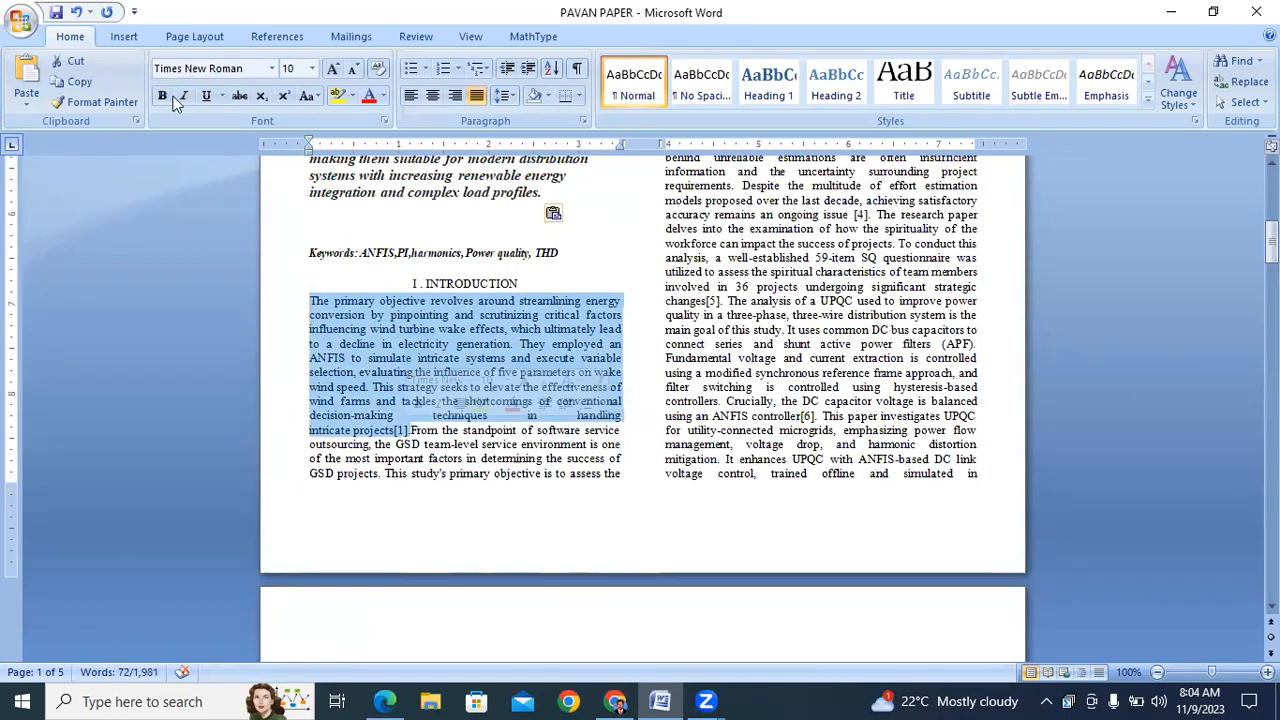
Return to Chrome, search for quillbot, reopen its Grammar Checker and paste the Introduction passage into it.
{"action": "key", "text": "alt+Tab"}
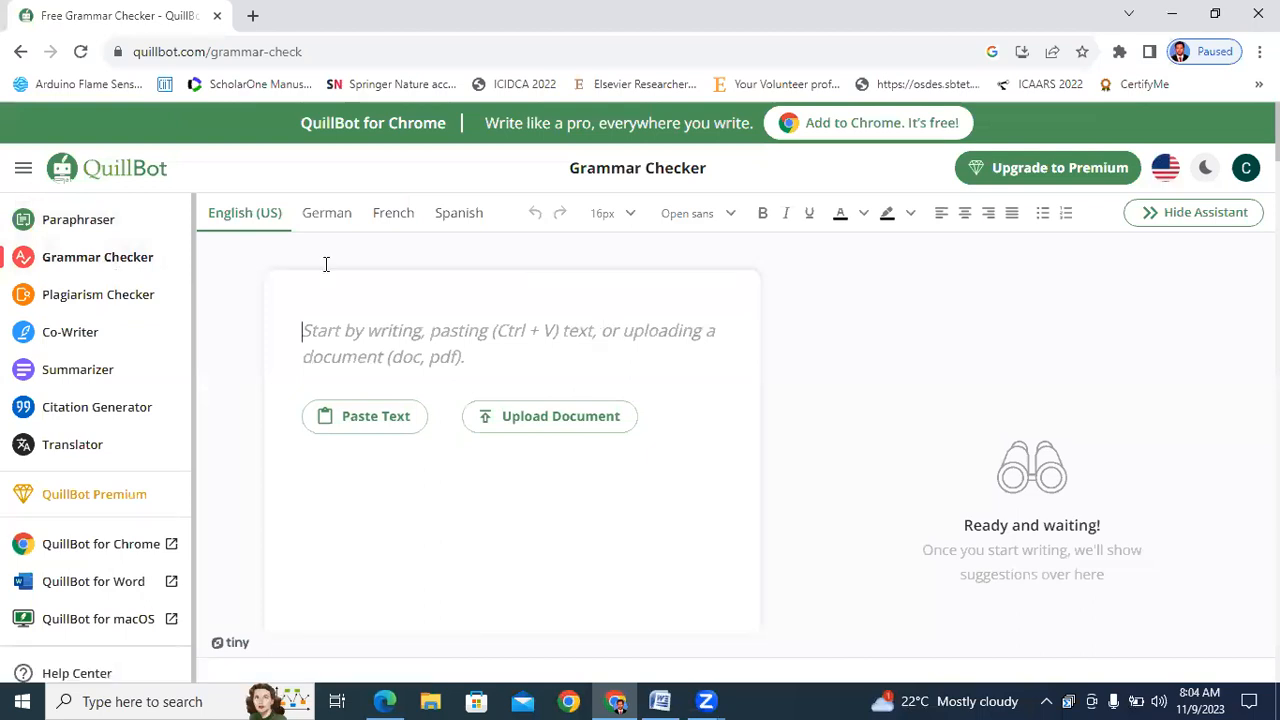
{"action": "left_click", "coordinate": [222, 54]}
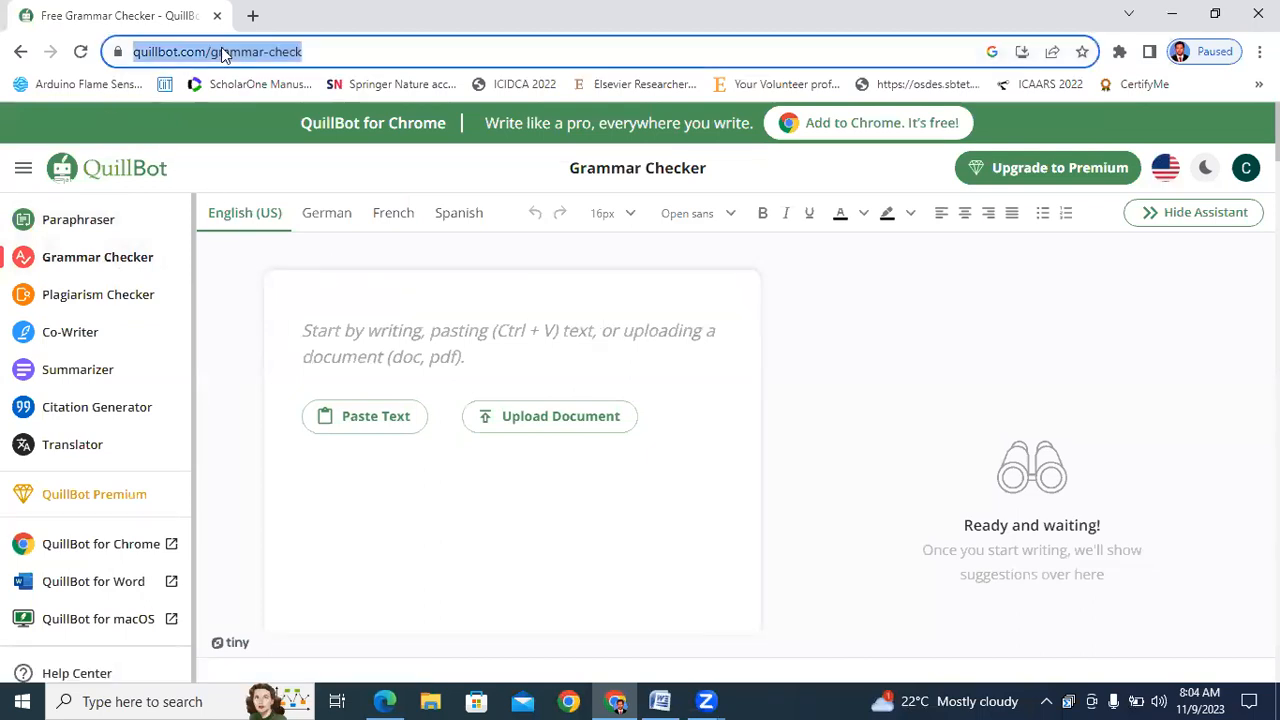
{"action": "type", "text": "quillbot"}
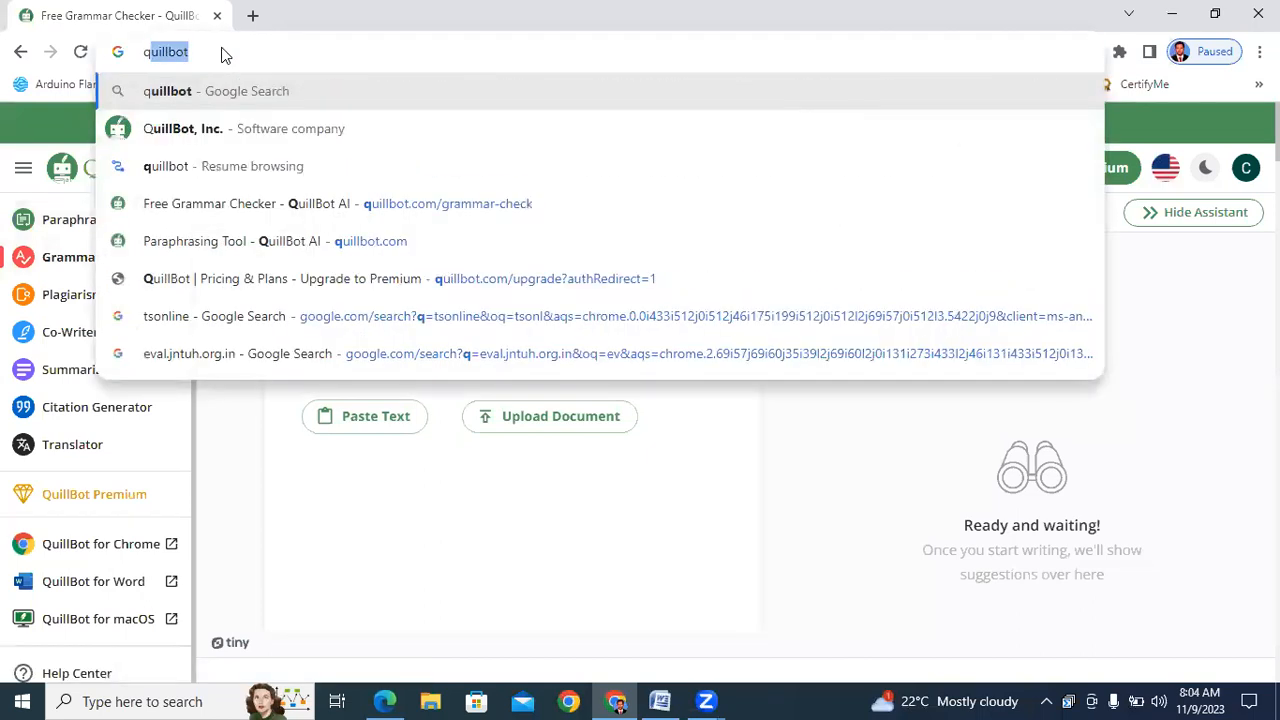
{"action": "key", "text": "Return"}
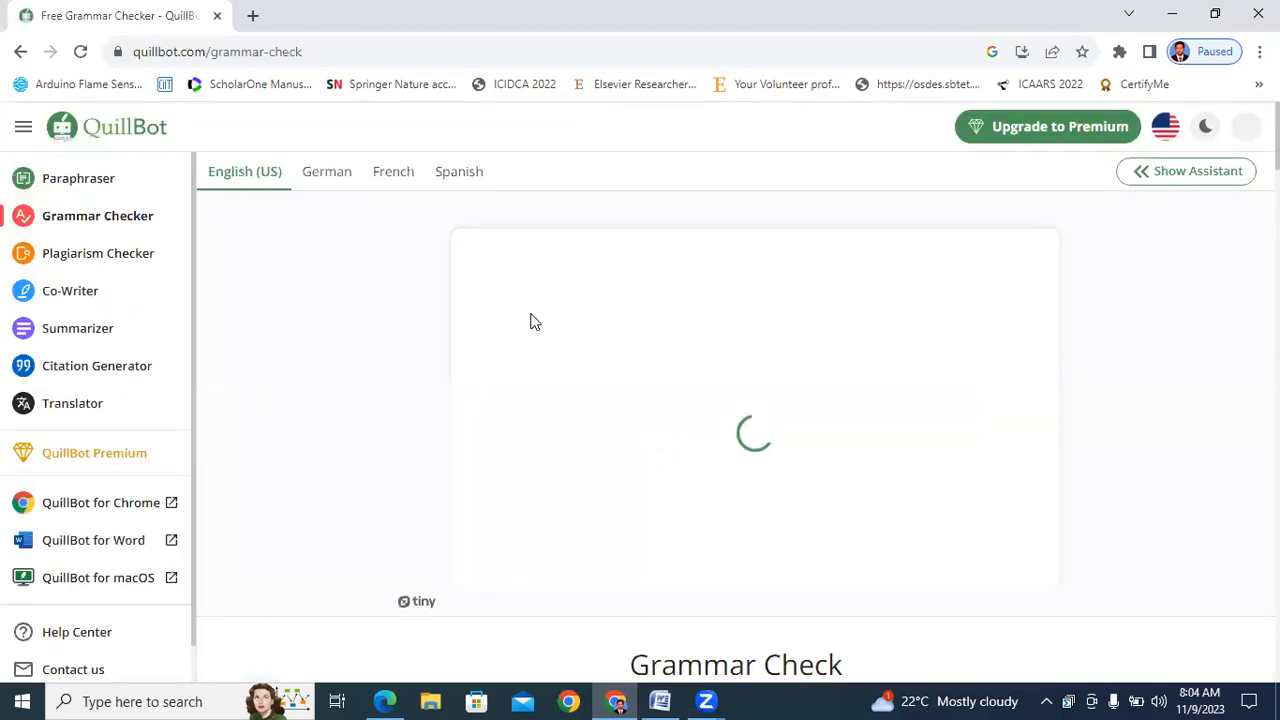
{"action": "scroll", "coordinate": [528, 325], "scroll_direction": "down", "scroll_amount": 3}
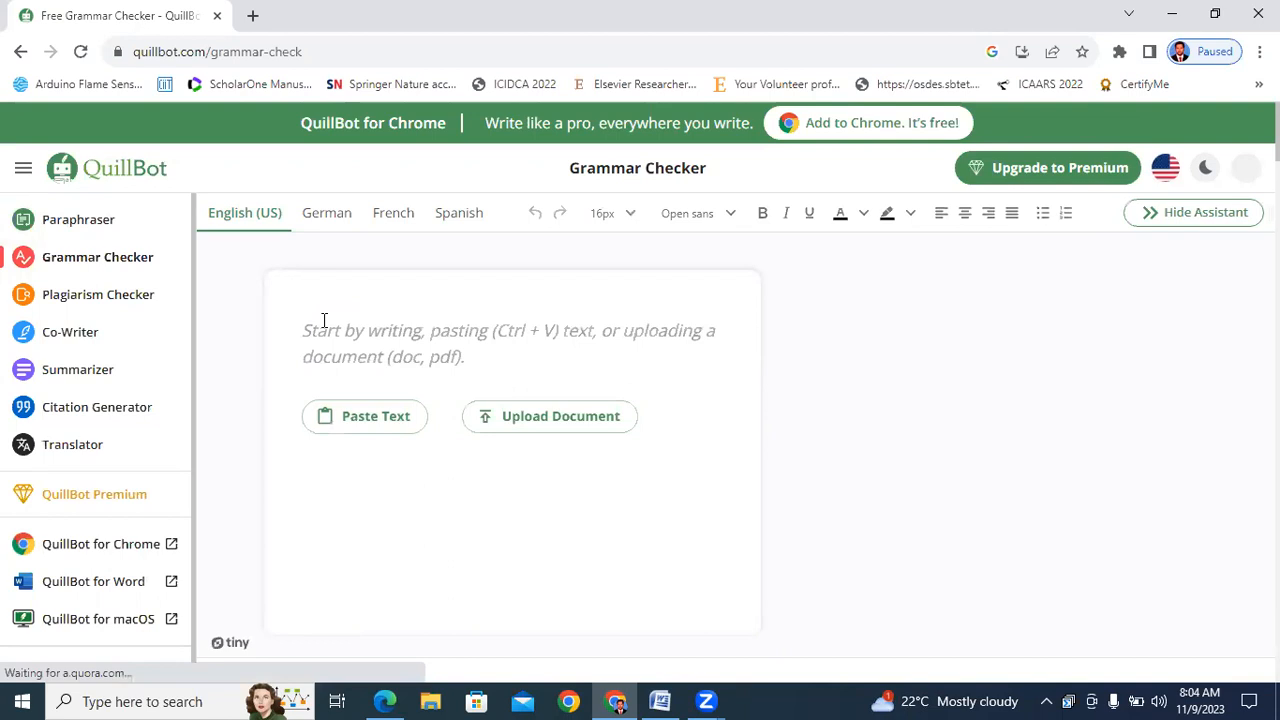
{"action": "key", "text": "ctrl+v"}
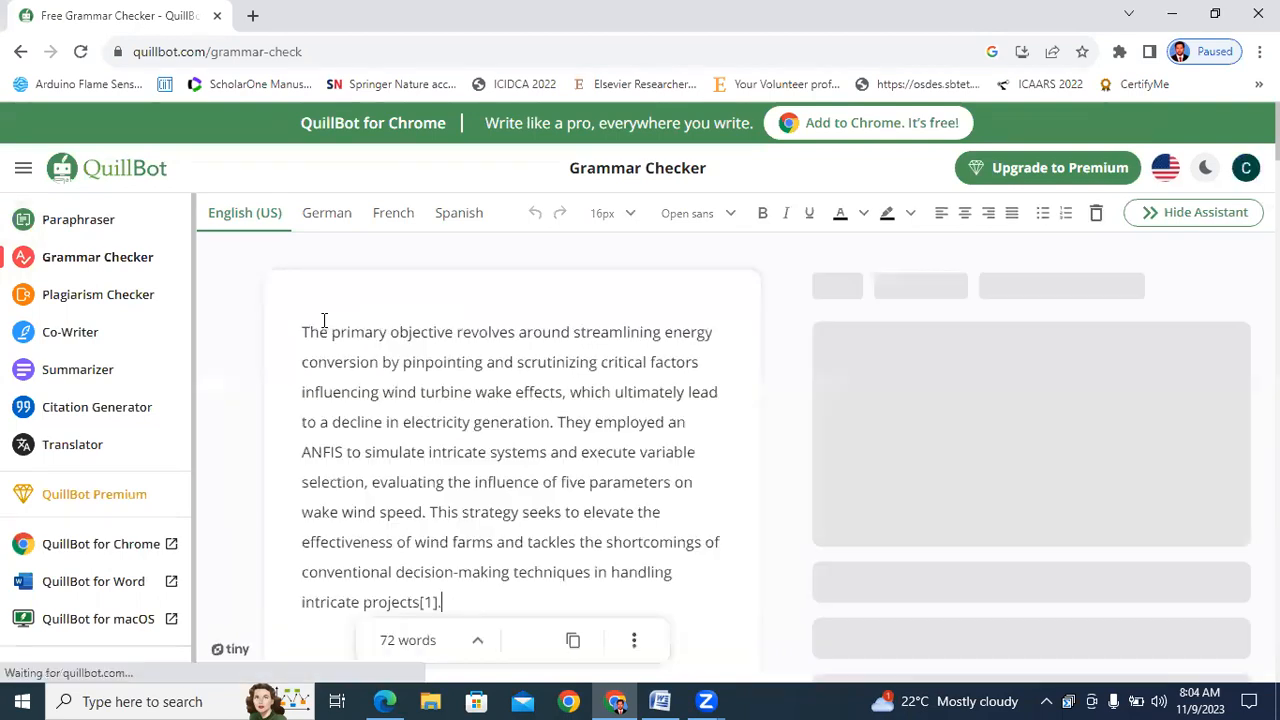
Filter the suggestions to Grammar and accept the corrections "projects [1]" and "tackle".
{"action": "scroll", "coordinate": [423, 494], "scroll_direction": "down", "scroll_amount": 4}
{"action": "scroll", "coordinate": [423, 500], "scroll_direction": "up", "scroll_amount": 4}
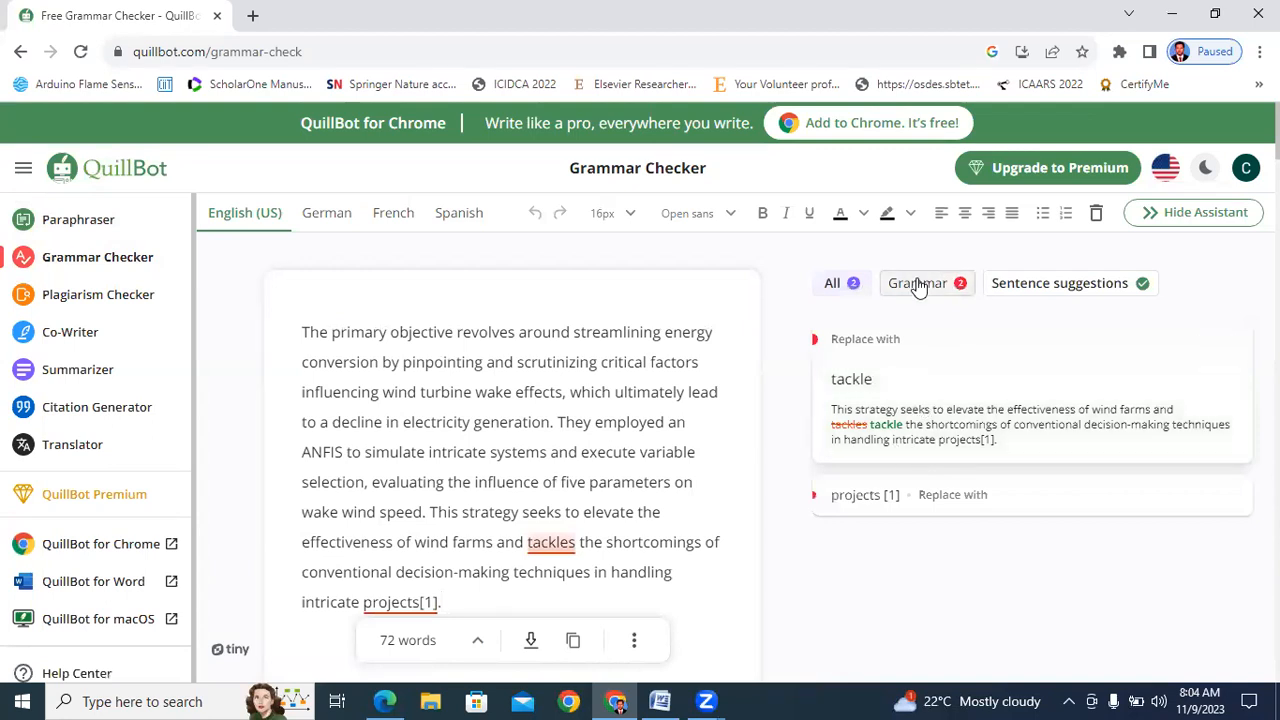
{"action": "left_click", "coordinate": [920, 290]}
{"action": "left_click", "coordinate": [958, 505]}
{"action": "scroll", "coordinate": [911, 465], "scroll_direction": "down", "scroll_amount": 1}
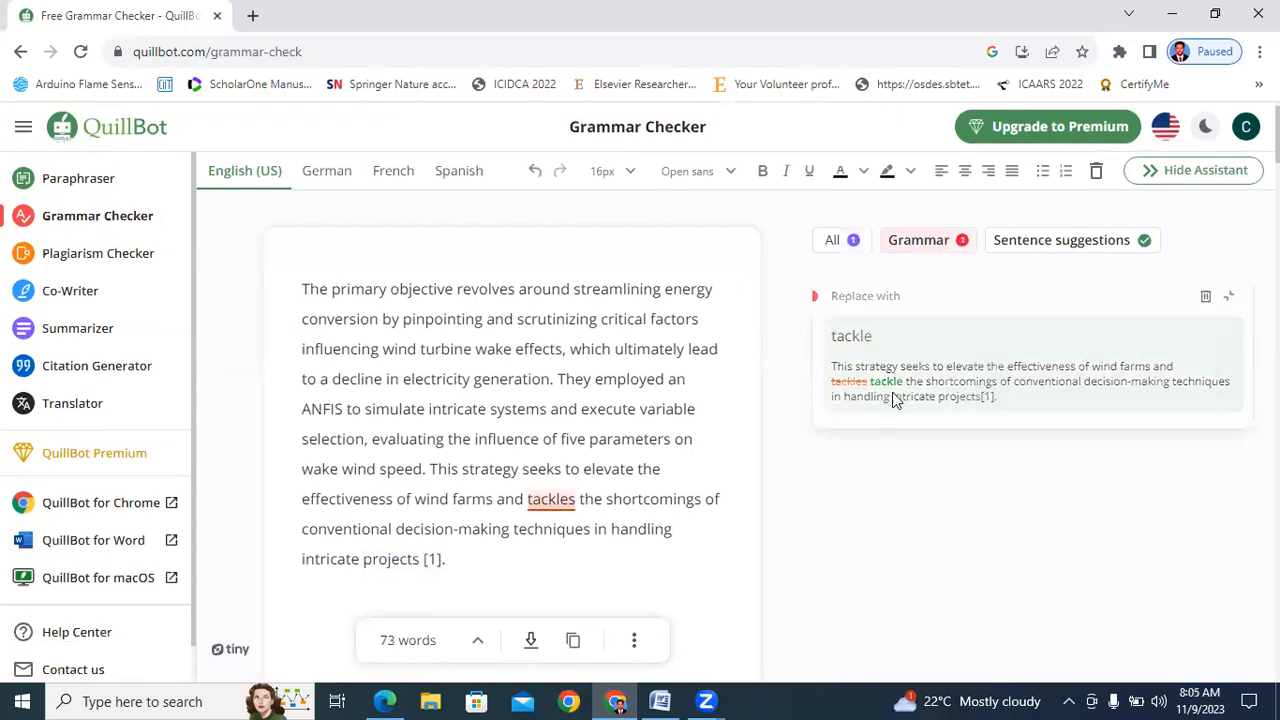
{"action": "left_click", "coordinate": [892, 398]}
Copy the corrected Introduction passage and paste it over the selected original passage in Word.
{"action": "scroll", "coordinate": [447, 379], "scroll_direction": "down", "scroll_amount": 5}
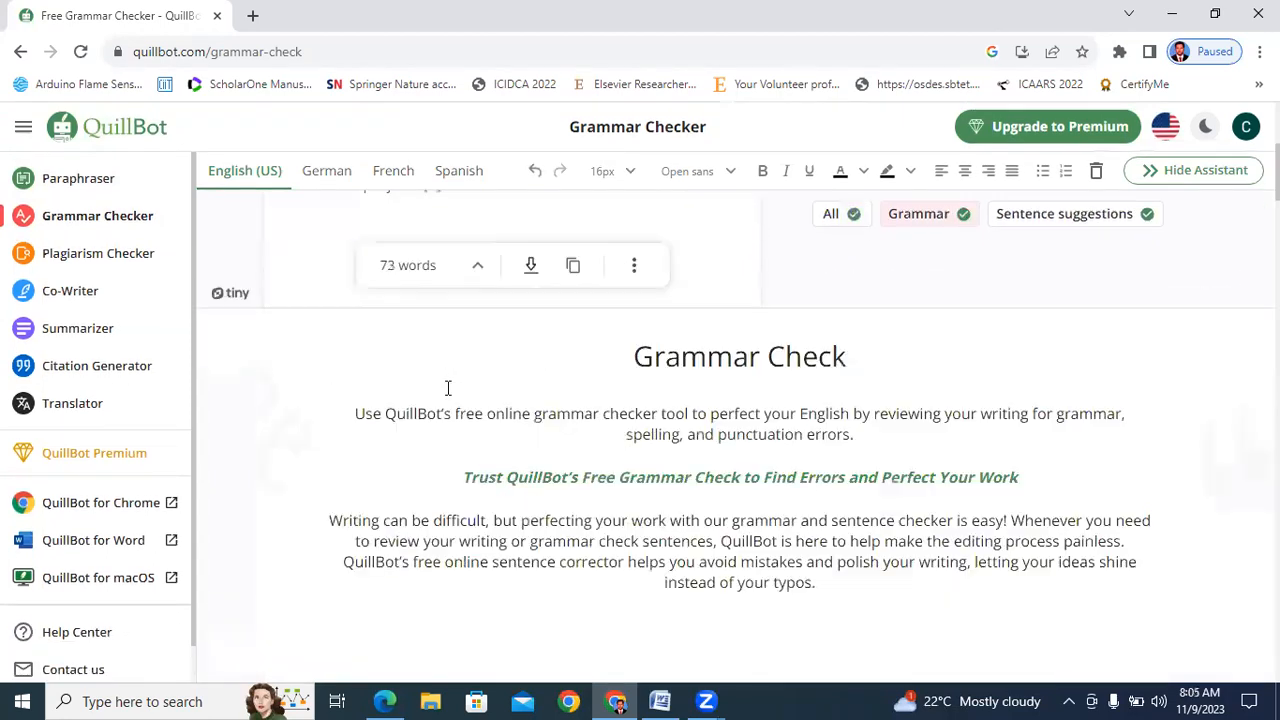
{"action": "scroll", "coordinate": [446, 386], "scroll_direction": "up", "scroll_amount": 6}
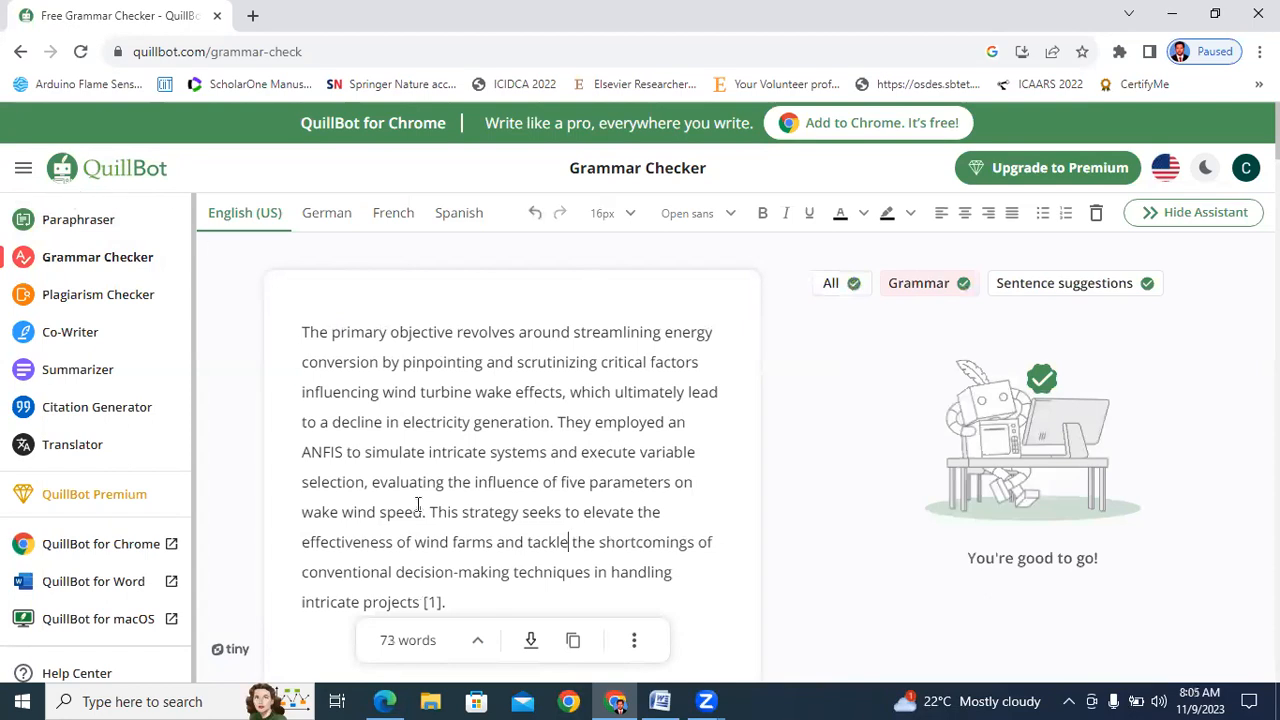
{"action": "scroll", "coordinate": [525, 523], "scroll_direction": "down", "scroll_amount": 5}
{"action": "scroll", "coordinate": [545, 390], "scroll_direction": "up", "scroll_amount": 3}
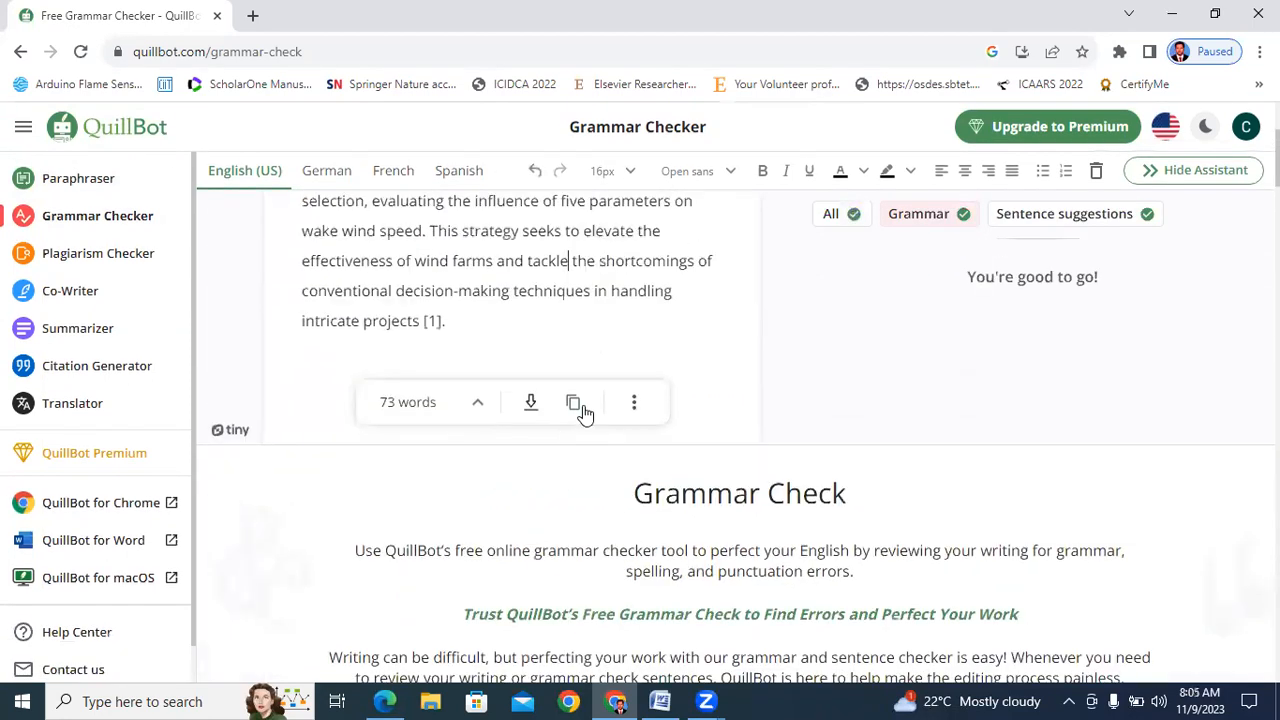
{"action": "left_click", "coordinate": [573, 405]}
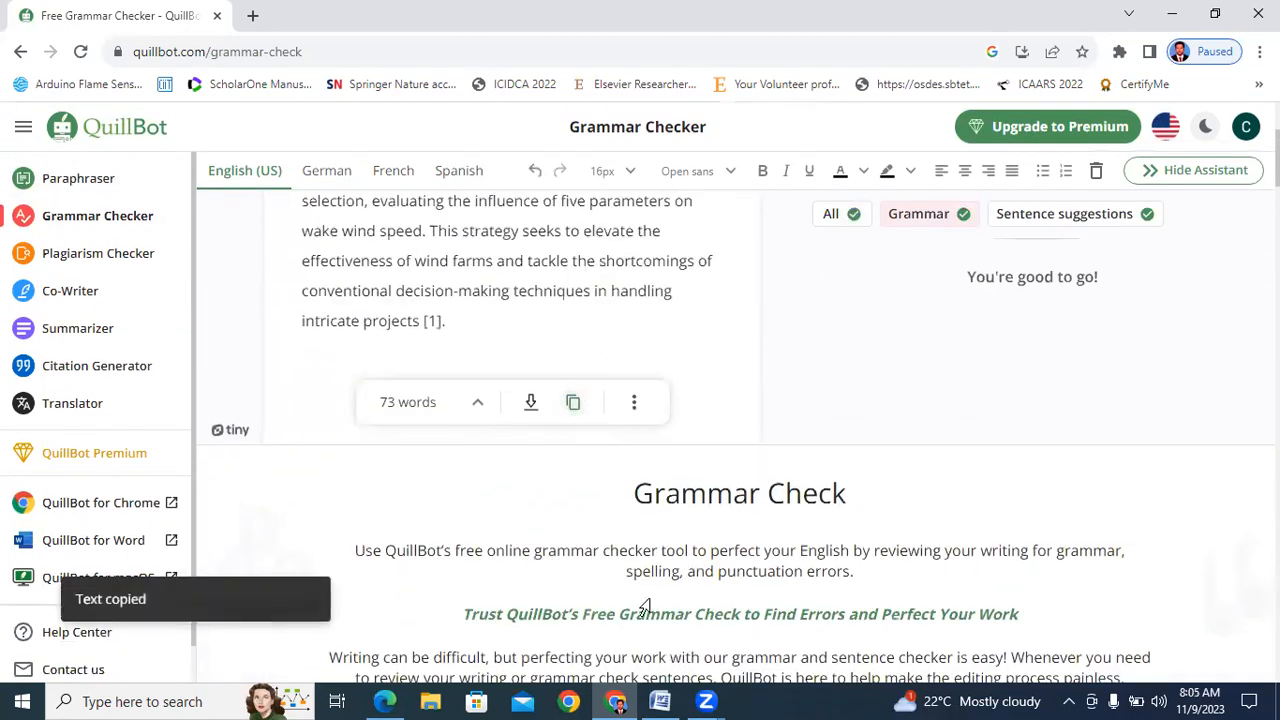
{"action": "key", "text": "alt+Tab"}
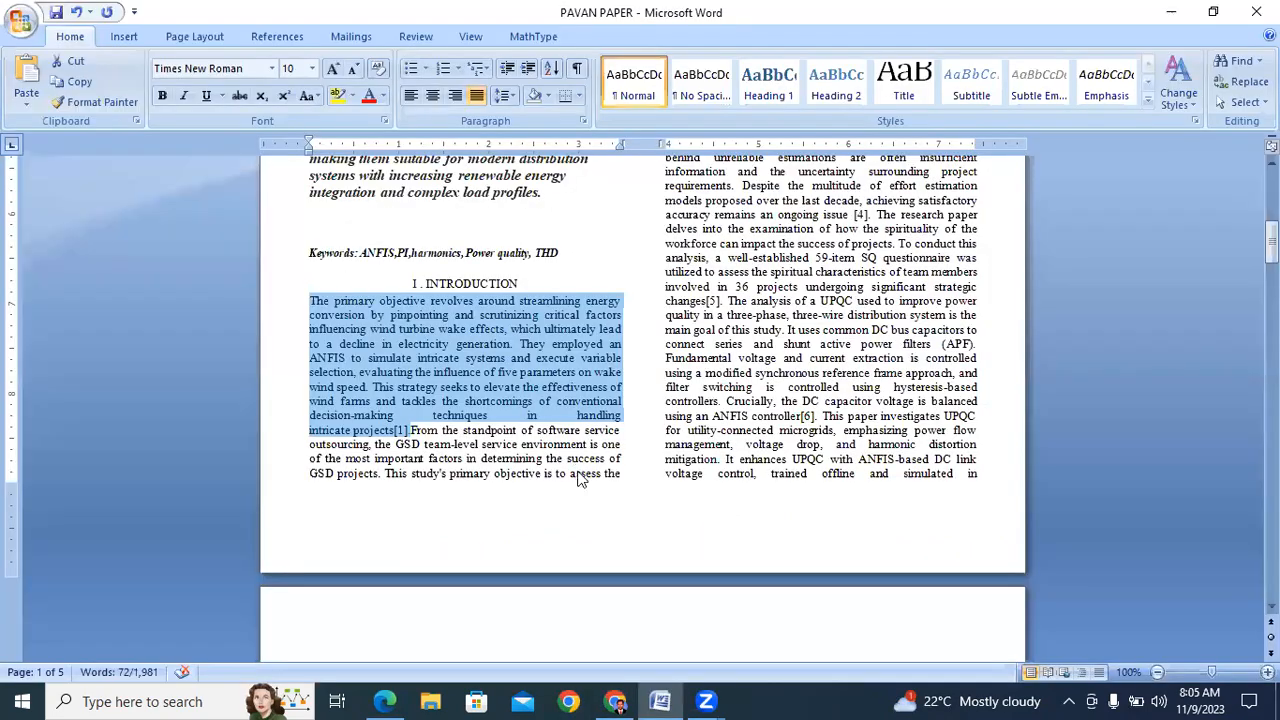
{"action": "key", "text": "ctrl+v"}
Justify the pasted abstract paragraph and set its font size to 9.
{"action": "scroll", "coordinate": [570, 474], "scroll_direction": "down", "scroll_amount": 6}
{"action": "scroll", "coordinate": [555, 473], "scroll_direction": "up", "scroll_amount": 9}
{"action": "scroll", "coordinate": [549, 474], "scroll_direction": "up", "scroll_amount": 1}
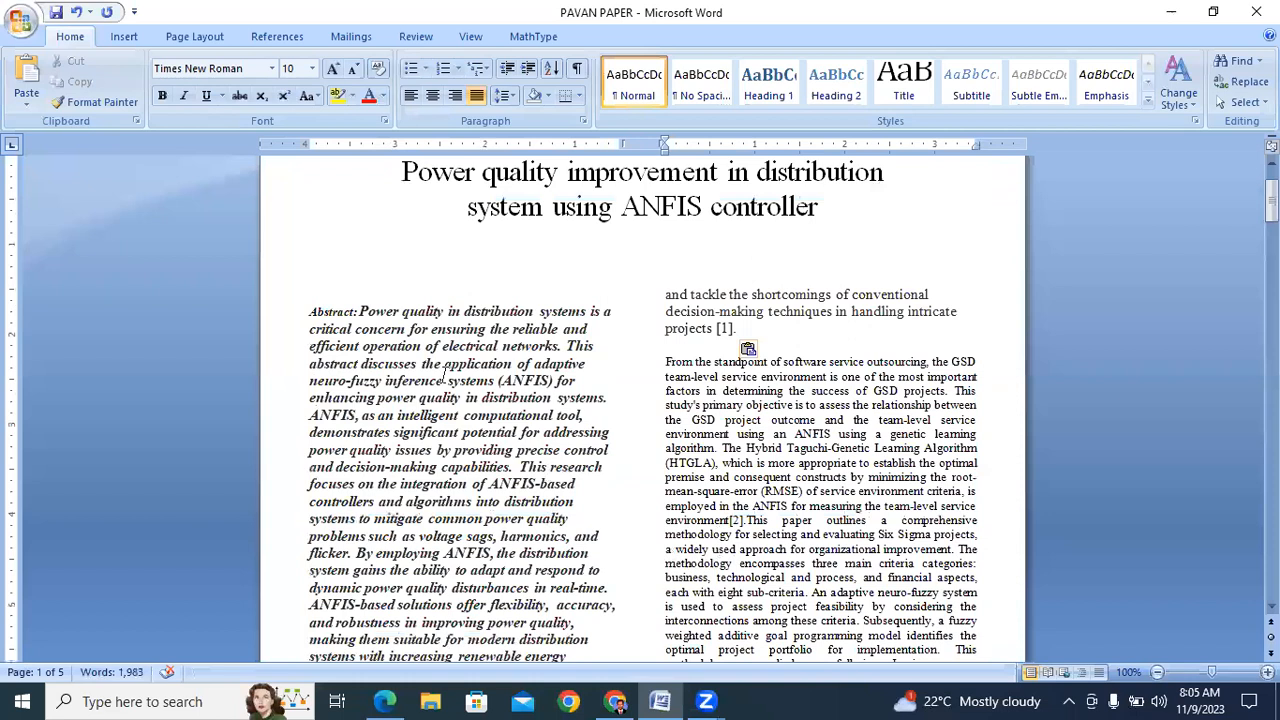
{"action": "scroll", "coordinate": [444, 375], "scroll_direction": "up", "scroll_amount": 2}
{"action": "scroll", "coordinate": [307, 193], "scroll_direction": "down", "scroll_amount": 5}
{"action": "left_click_drag", "start_coordinate": [307, 193], "coordinate": [566, 560]}
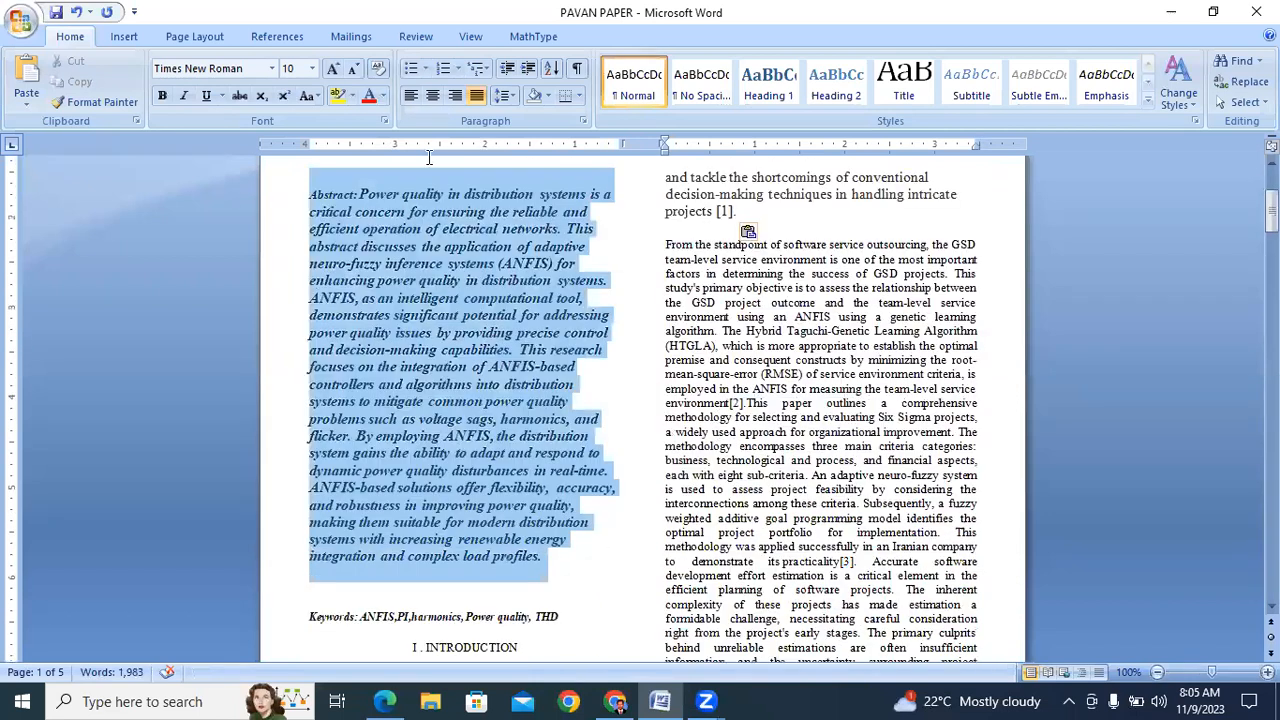
{"action": "left_click", "coordinate": [477, 95]}
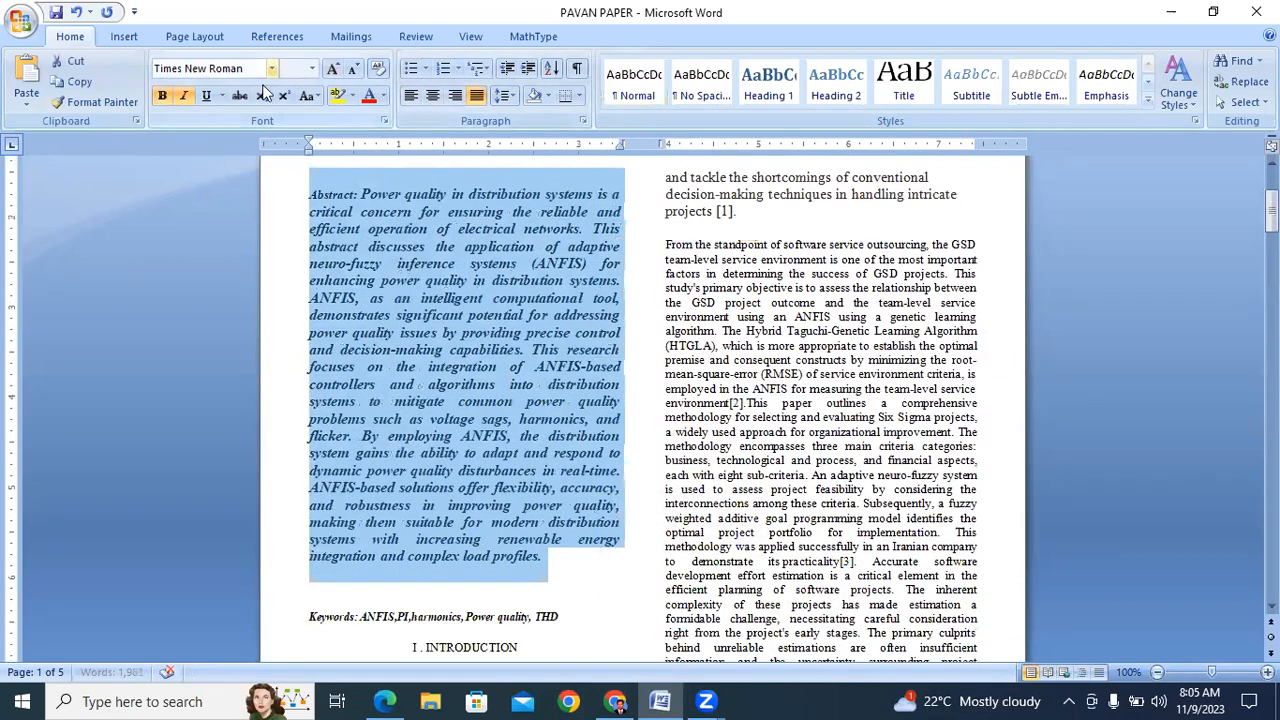
{"action": "left_click", "coordinate": [271, 68]}
{"action": "left_click", "coordinate": [286, 66]}
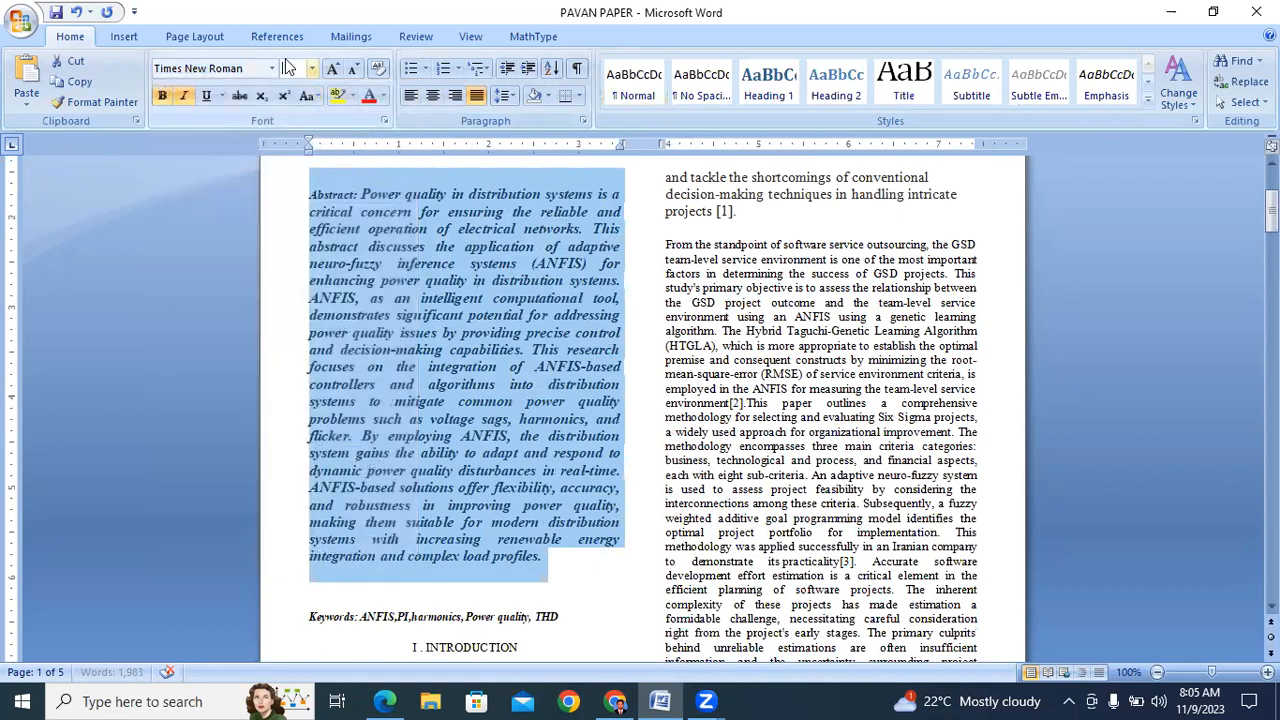
{"action": "type", "text": "9"}
{"action": "key", "text": "Return"}
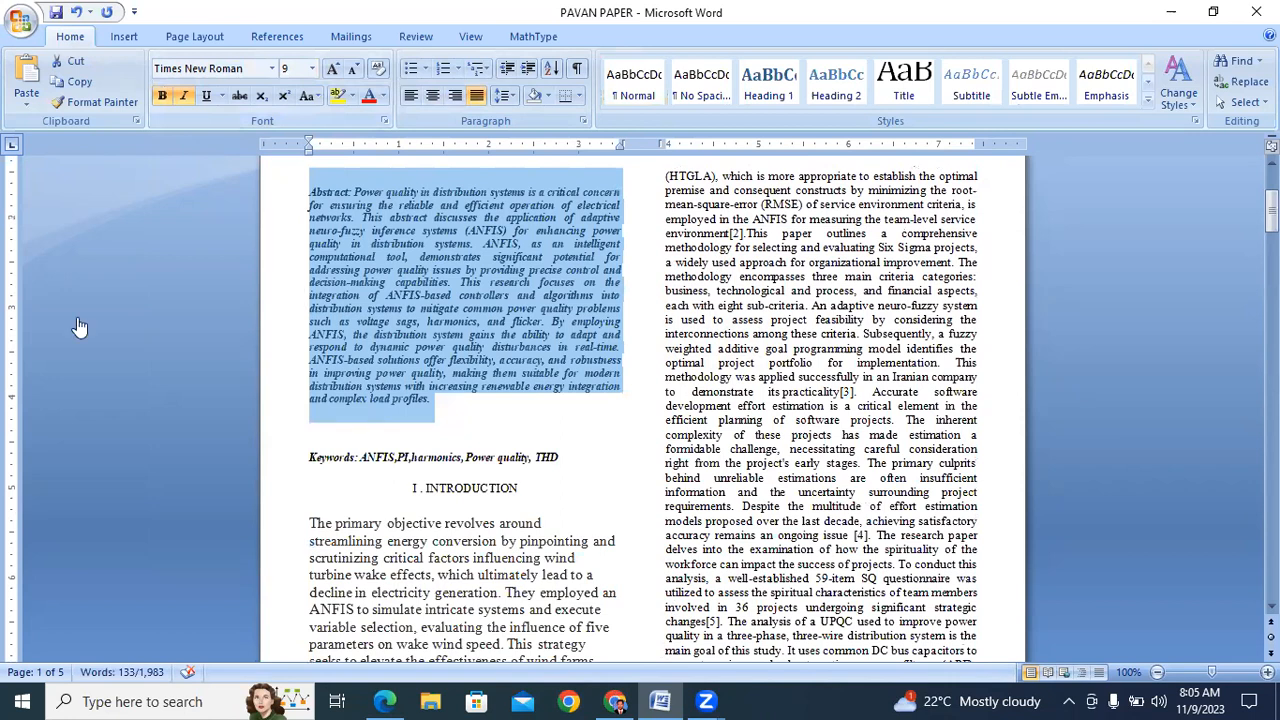
Switch back to Chrome and look over the Grammar Checker page and its feature description.
{"action": "key", "text": "alt+Tab"}
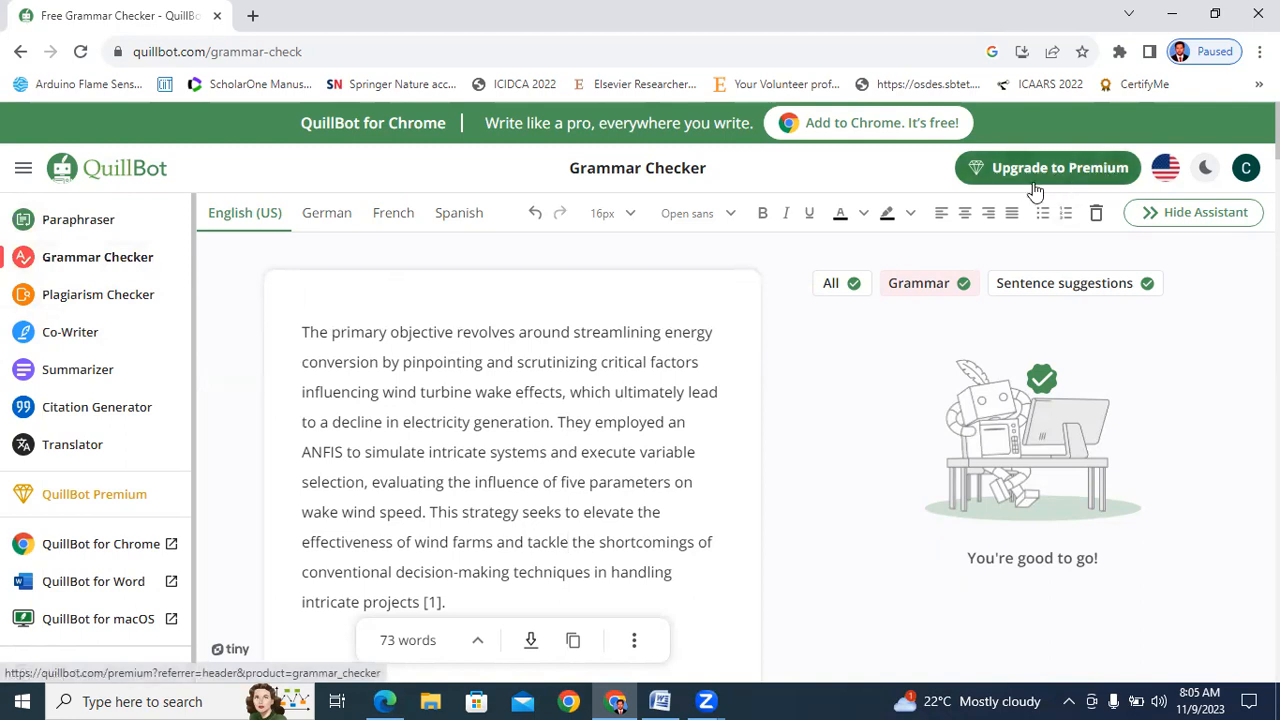
{"action": "scroll", "coordinate": [270, 381], "scroll_direction": "down", "scroll_amount": 4}
{"action": "scroll", "coordinate": [602, 478], "scroll_direction": "down", "scroll_amount": 5}
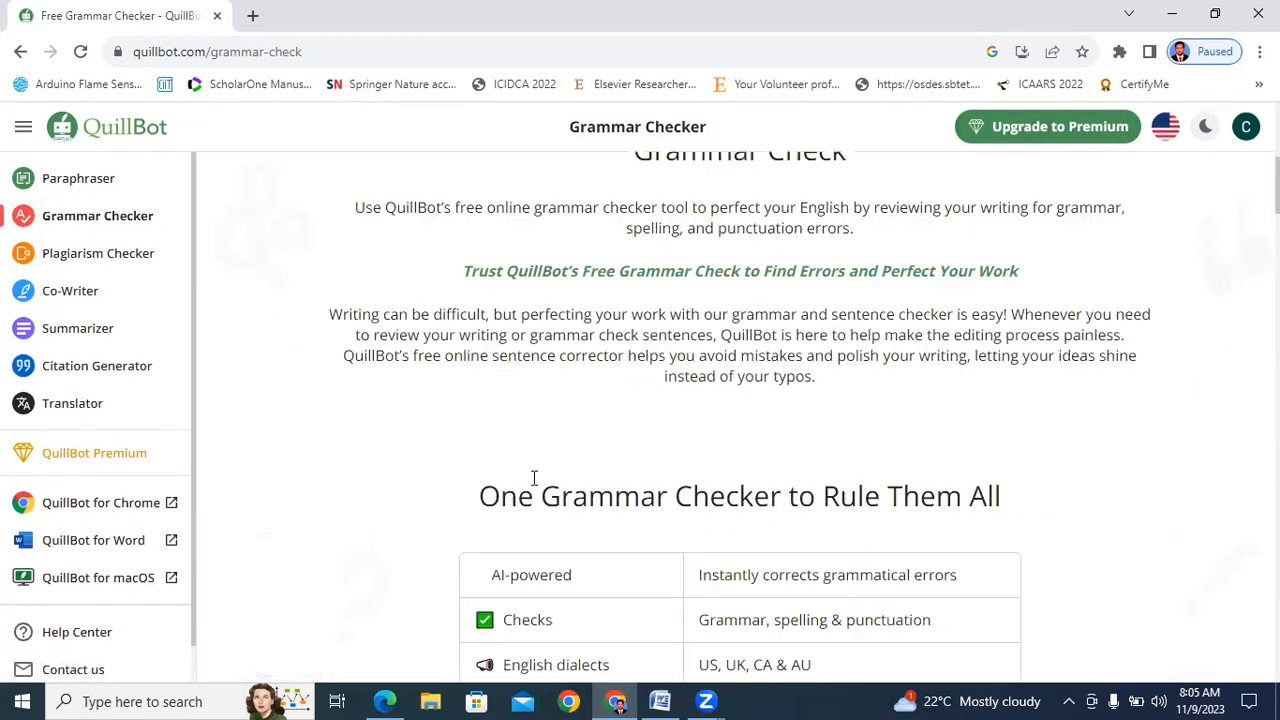